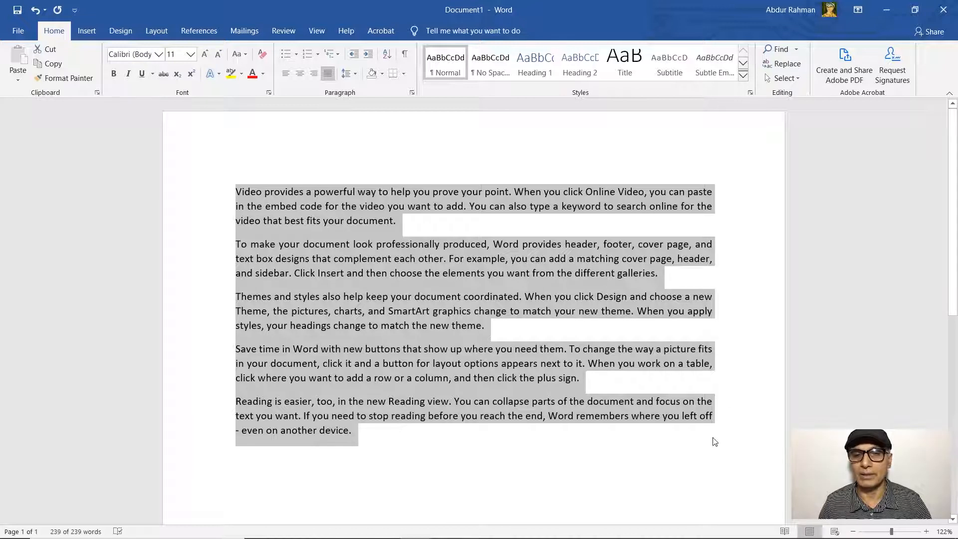
Step: Align all five paragraphs left, then centre them, then align them right
left_click(286, 73)
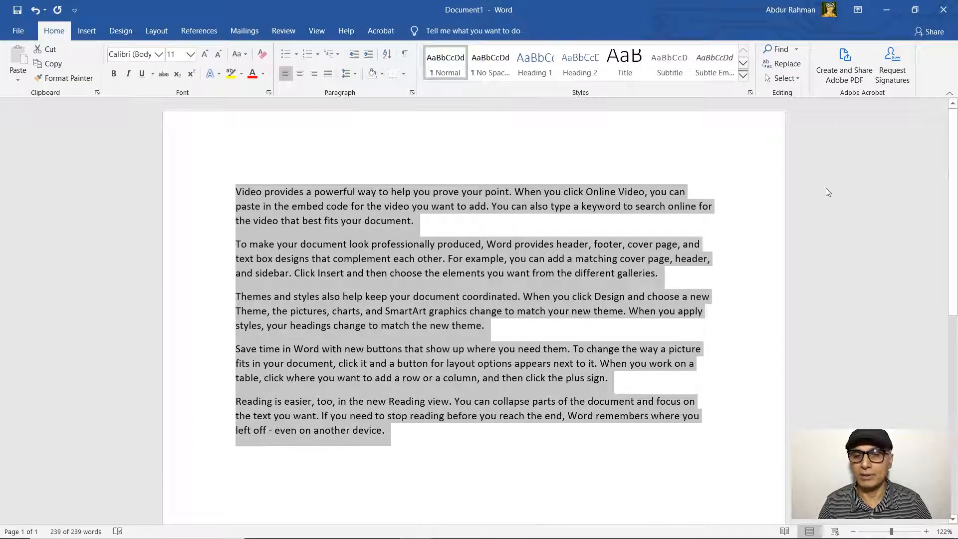
left_click(301, 74)
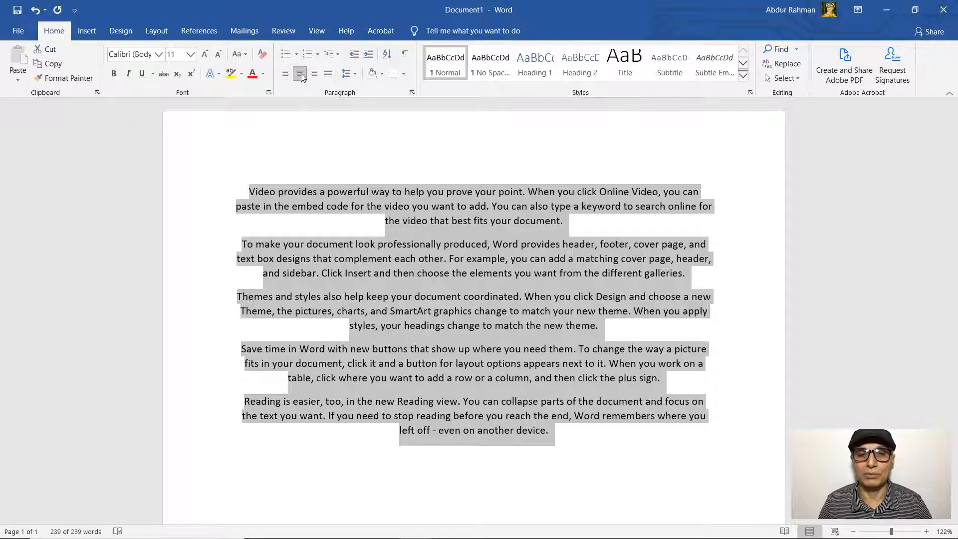
left_click(315, 74)
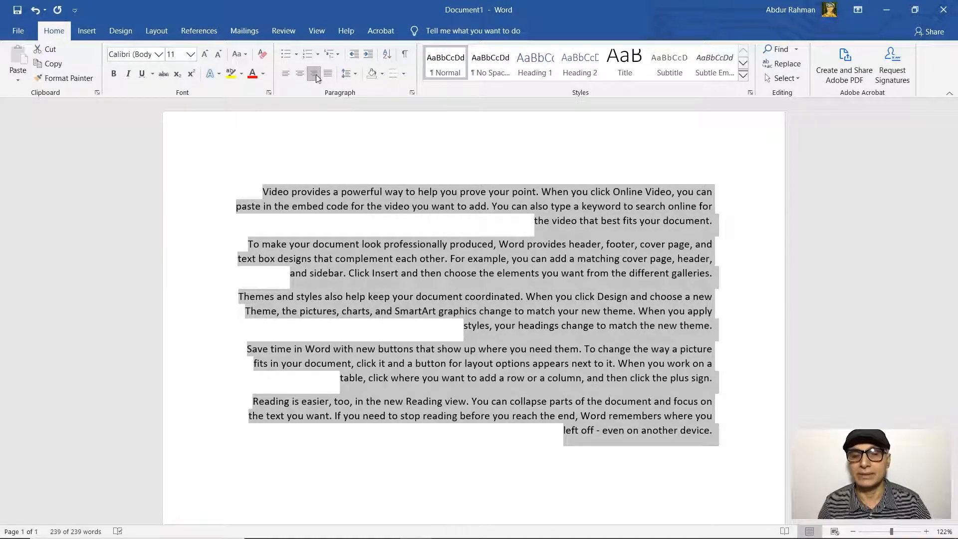
left_click(623, 296)
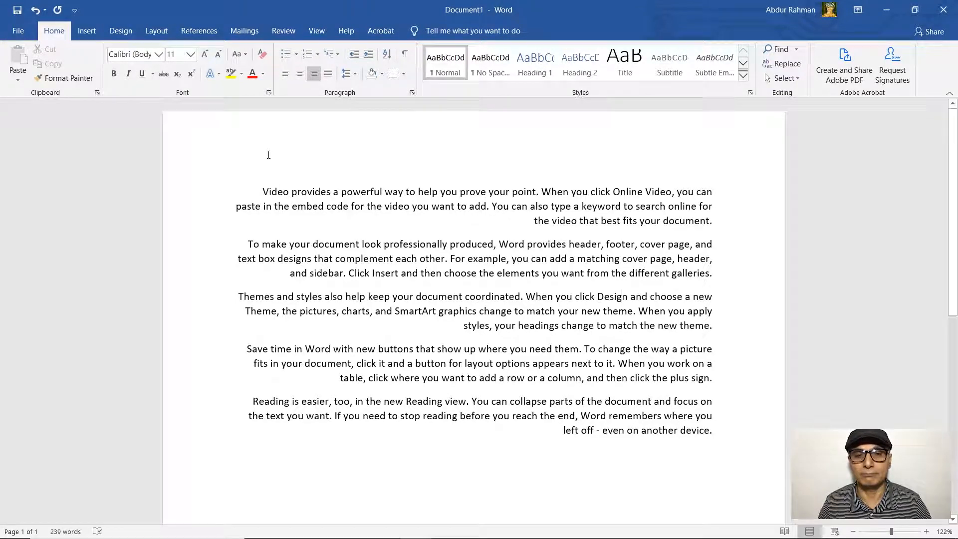
Step: Justify all five paragraphs of the document
left_click_drag(203, 188, 137, 419)
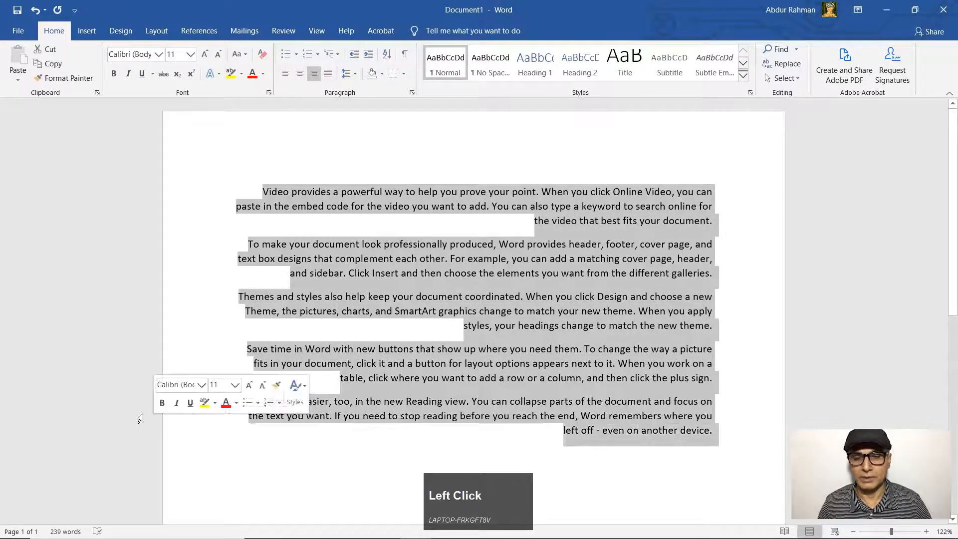
left_click(332, 74)
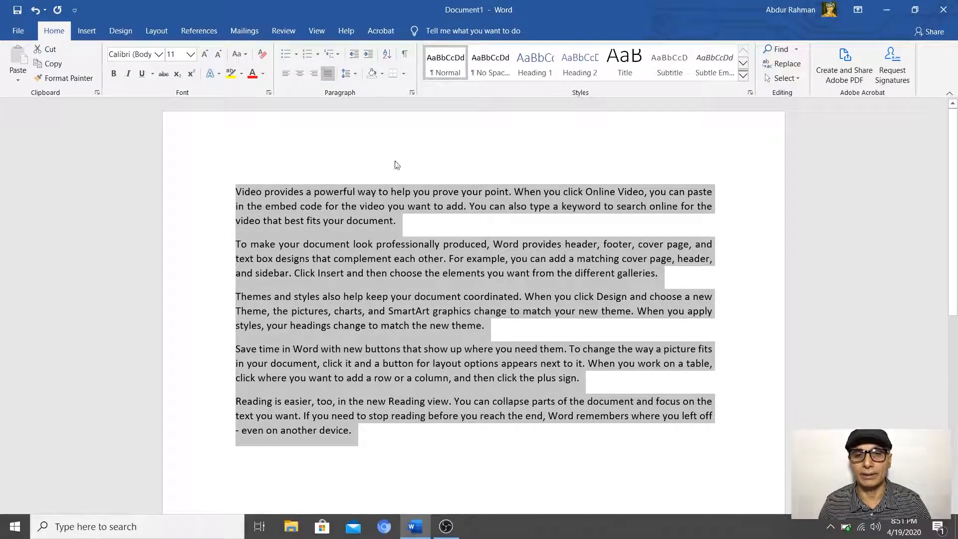
left_click(391, 145)
Step: Add space before all five paragraphs and remove that space again
left_click_drag(223, 198, 210, 438)
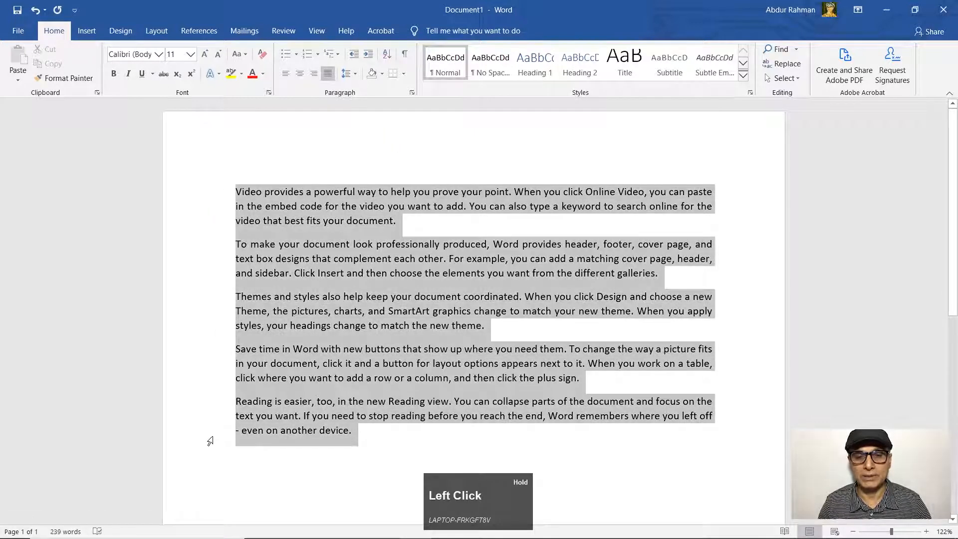
left_click(355, 74)
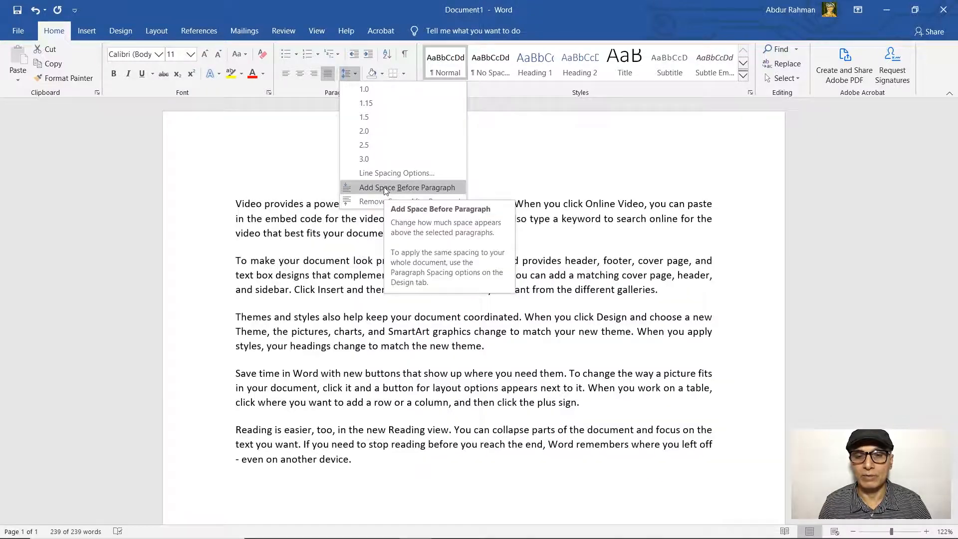
left_click(386, 192)
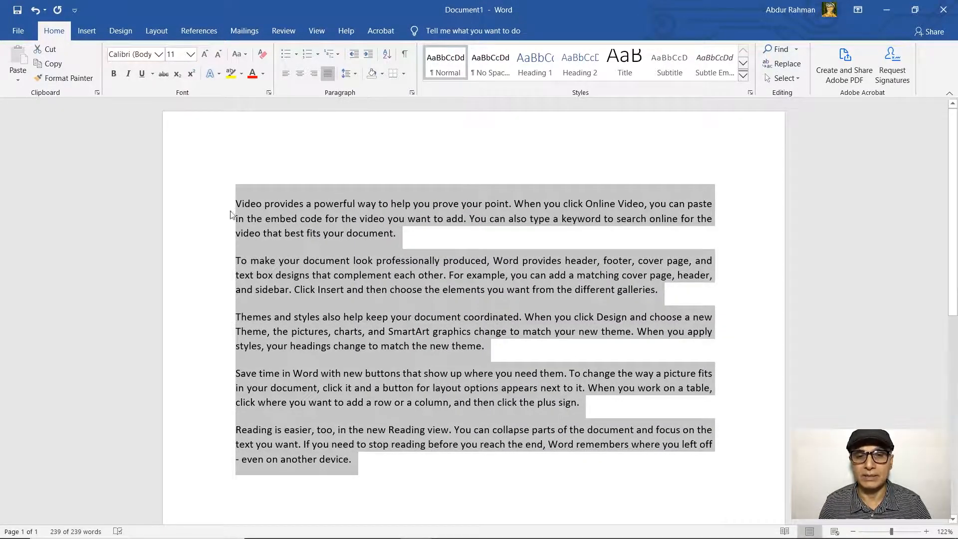
left_click(354, 77)
left_click(383, 190)
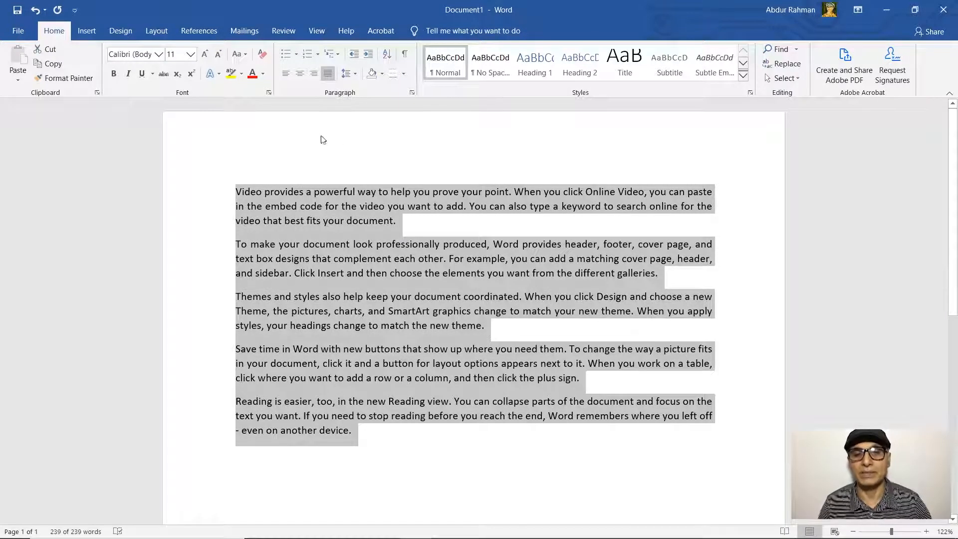
Step: Remove the space after all five paragraphs
left_click(348, 74)
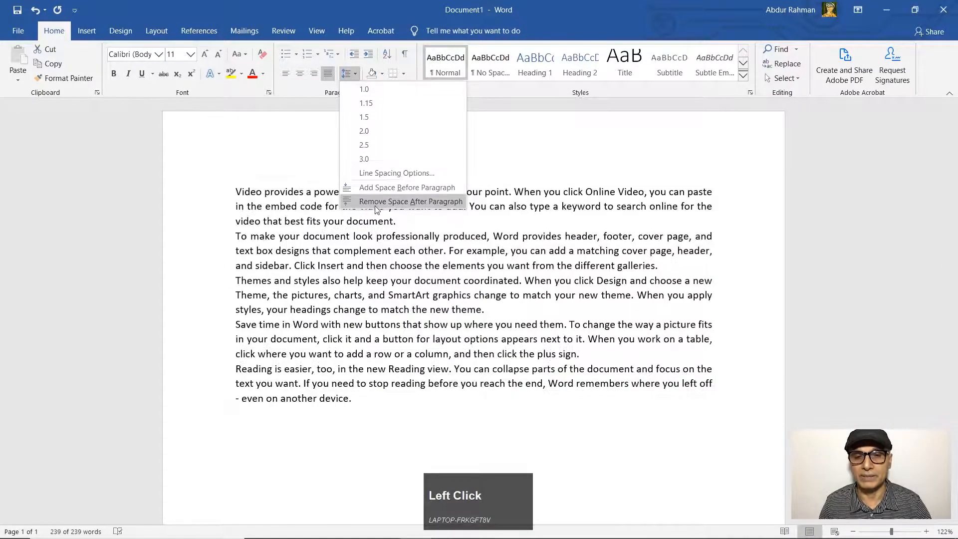
left_click(375, 202)
key("ctrl+a")
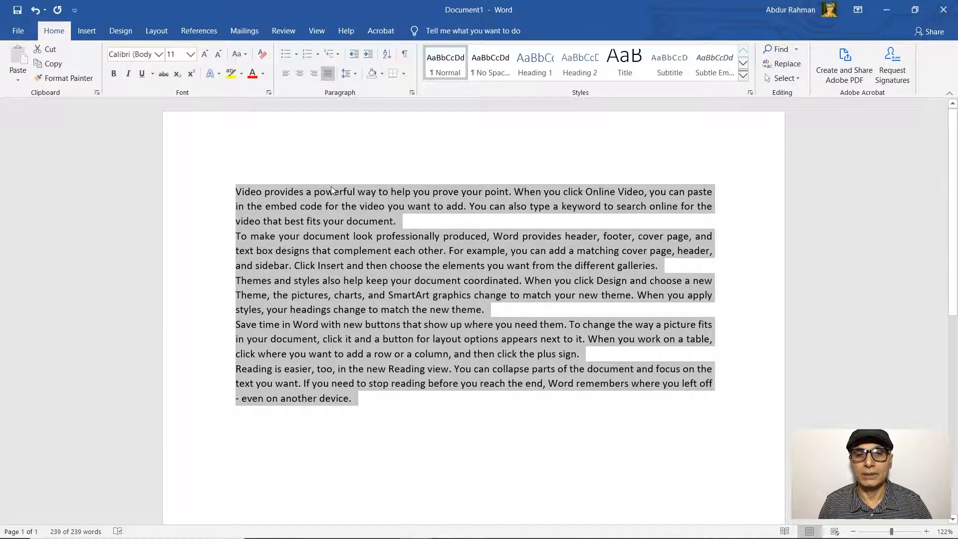
left_click(316, 182)
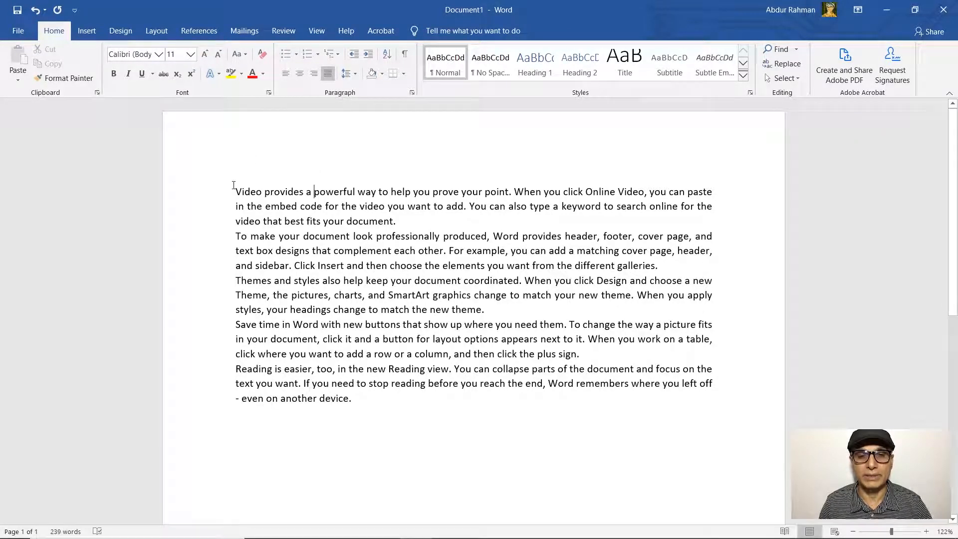
Step: Apply the multicoloured picture bullet from the bullet library to all paragraphs and undo it
left_click_drag(235, 191, 239, 417)
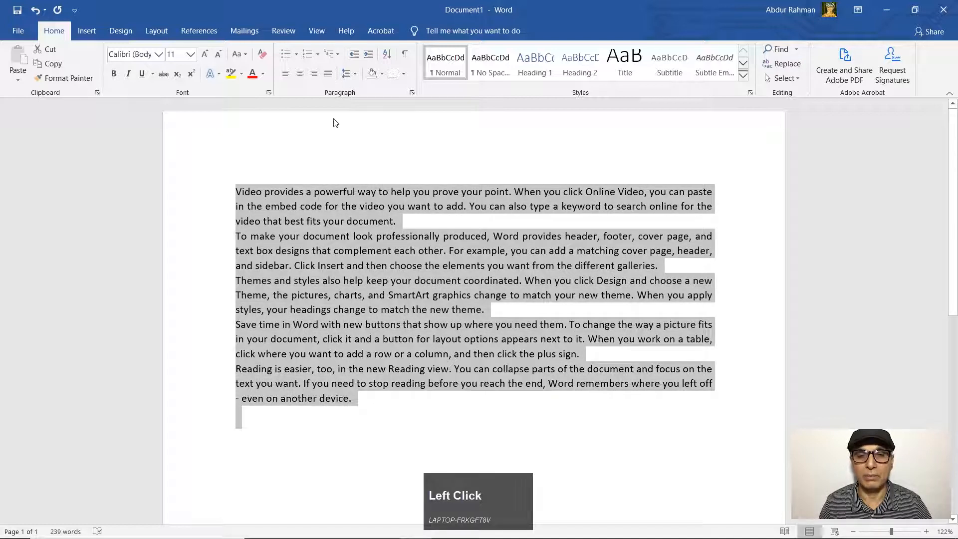
left_click(298, 53)
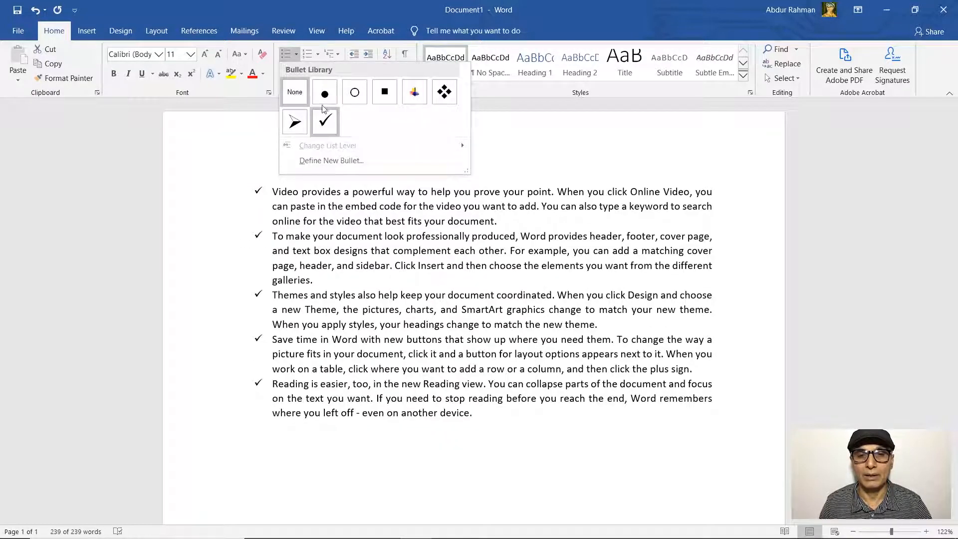
left_click(415, 92)
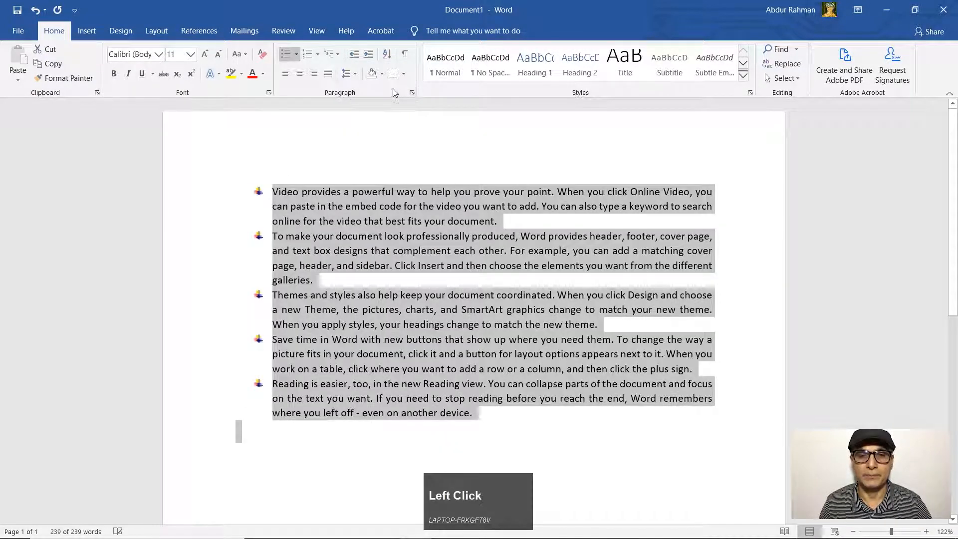
left_click(33, 9)
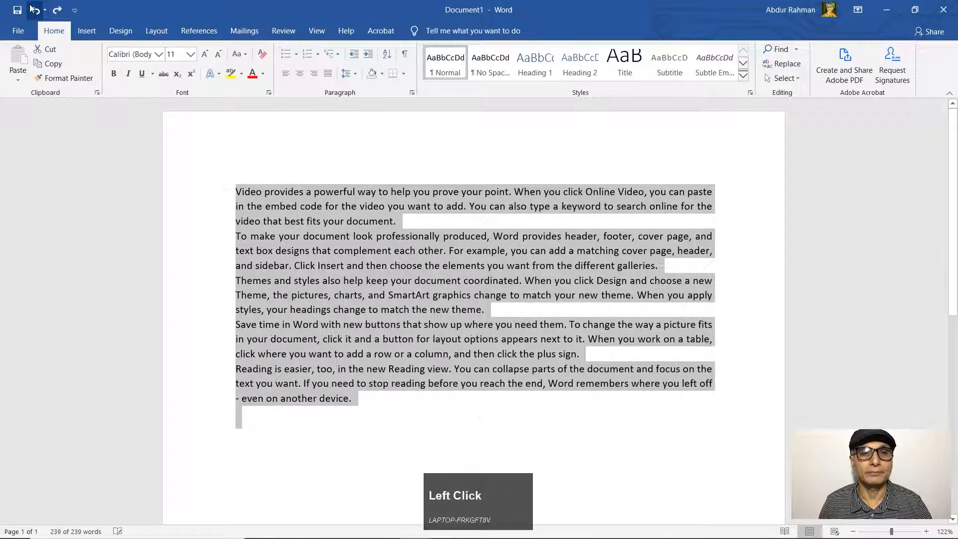
Step: Redo and undo the bullet formatting on the paragraphs twice, ending with the bullets undone
left_click(255, 221)
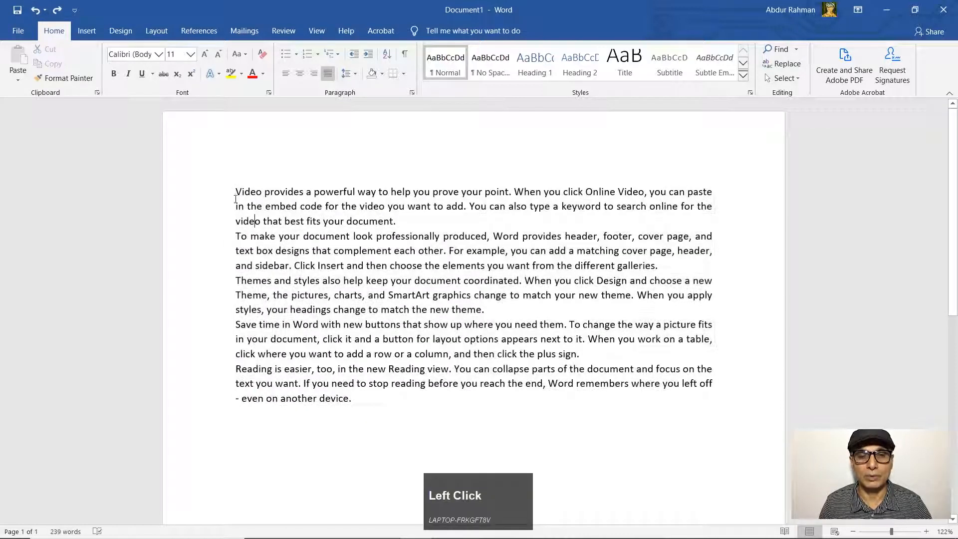
left_click_drag(234, 193, 391, 397)
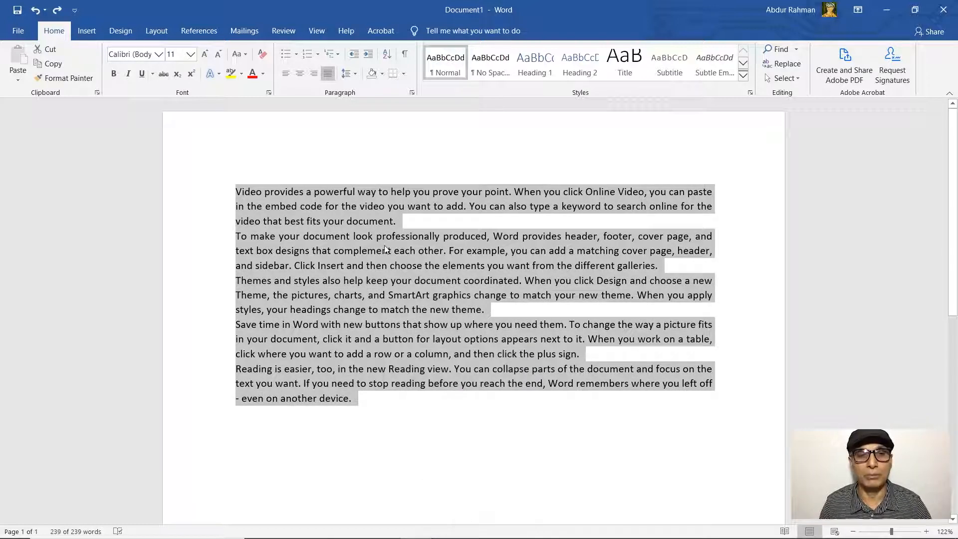
left_click(58, 10)
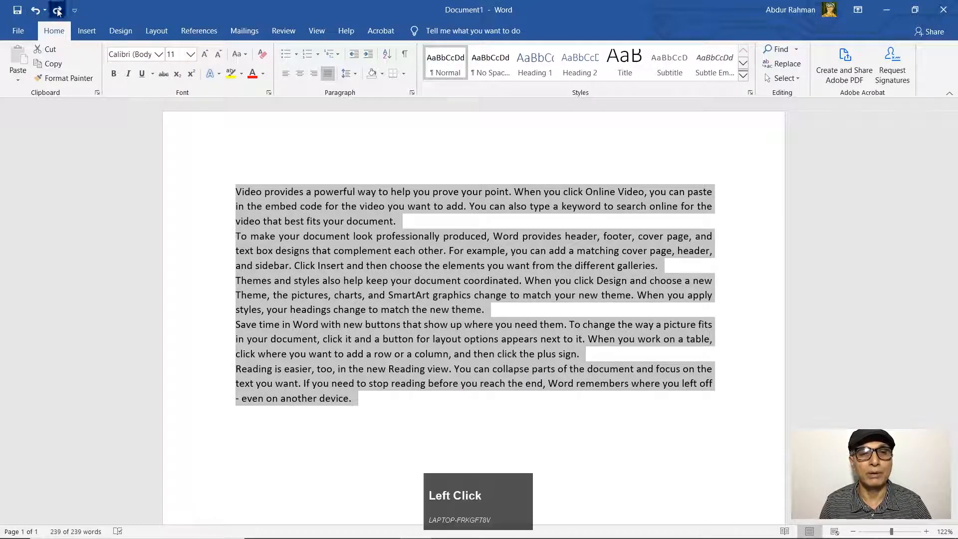
left_click(35, 10)
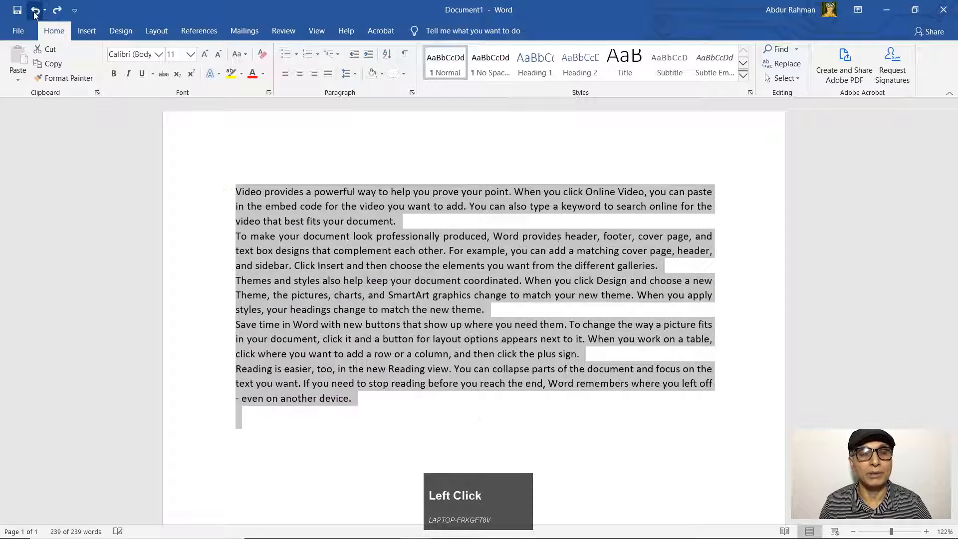
left_click(55, 10)
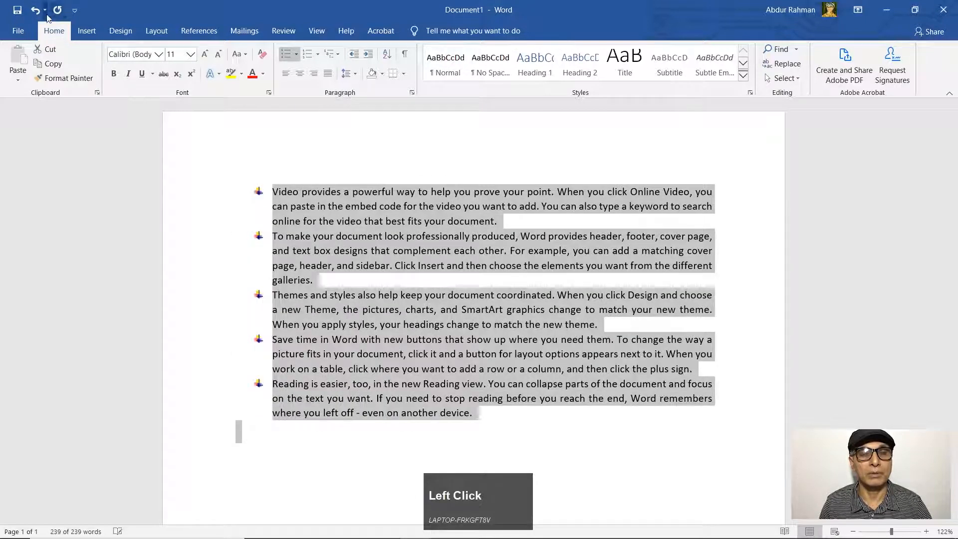
left_click(35, 11)
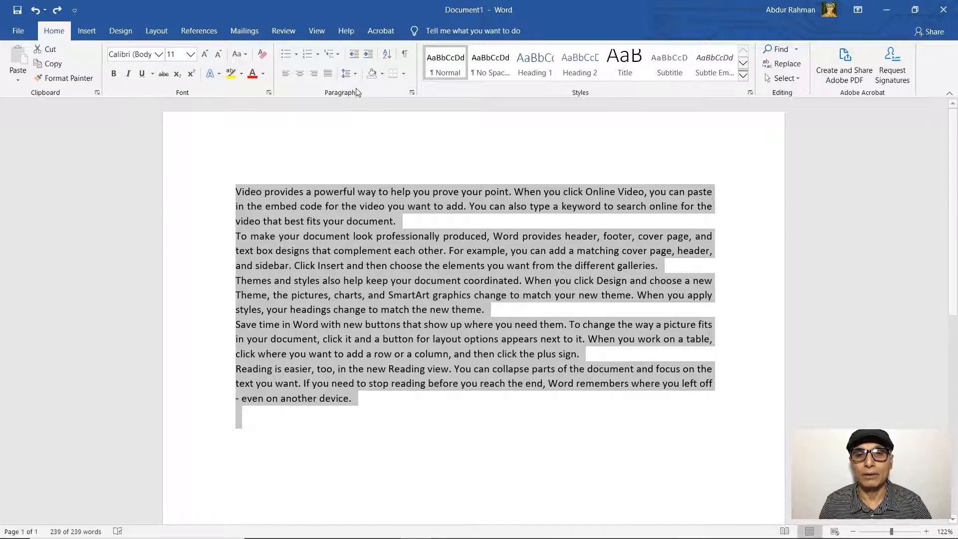
Step: Review the available bullet styles and numbering formats for the selected paragraphs without applying any
left_click(297, 55)
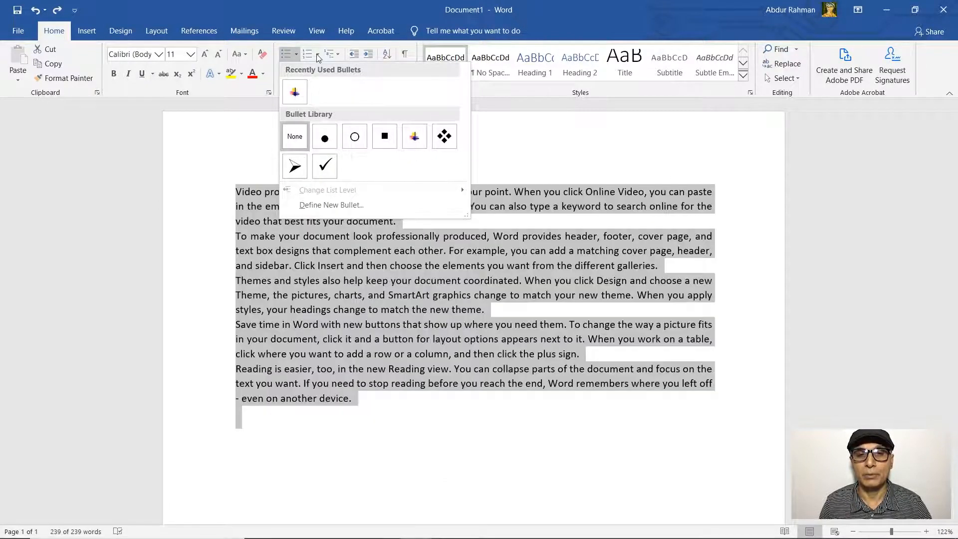
left_click(318, 54)
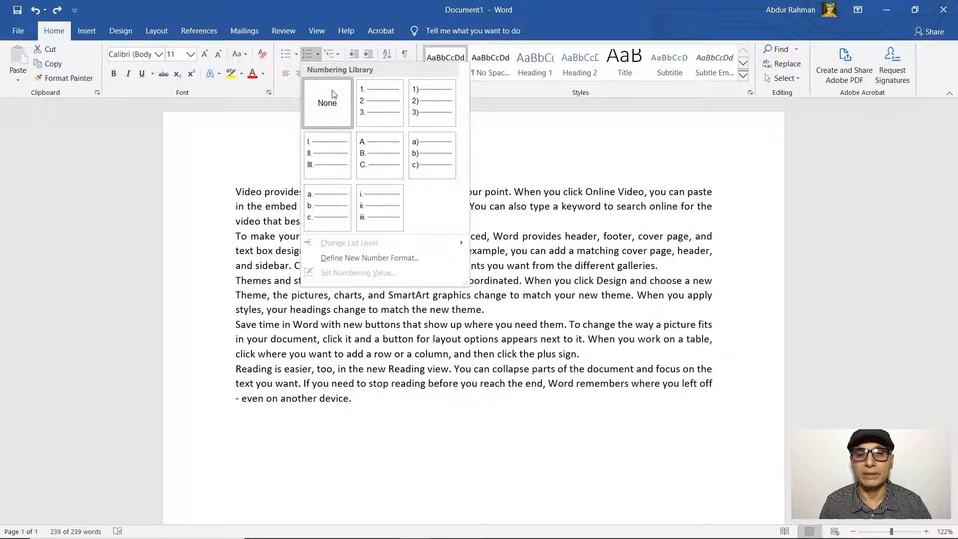
left_click(483, 130)
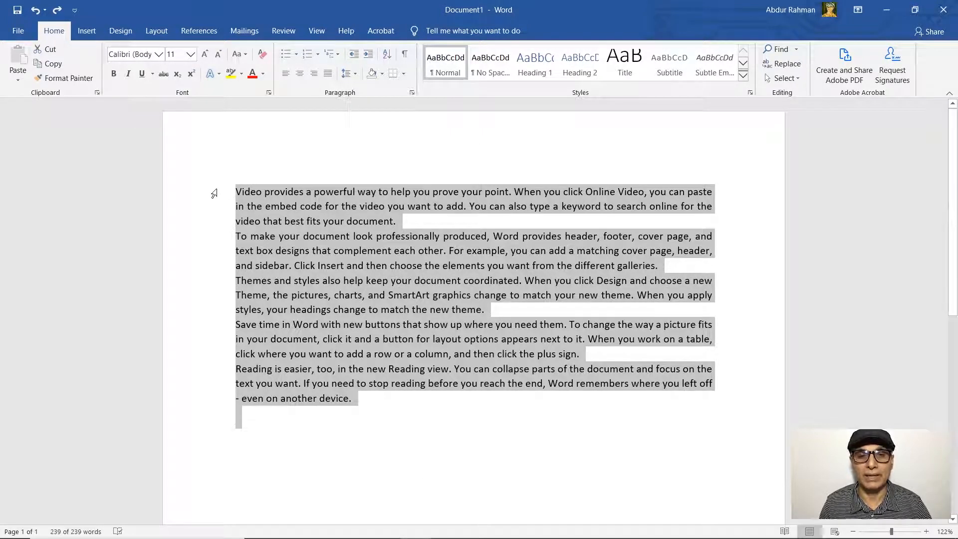
Step: Increase the indent of all paragraphs by two levels and decrease it by two levels again
left_click(370, 55)
left_click(370, 57)
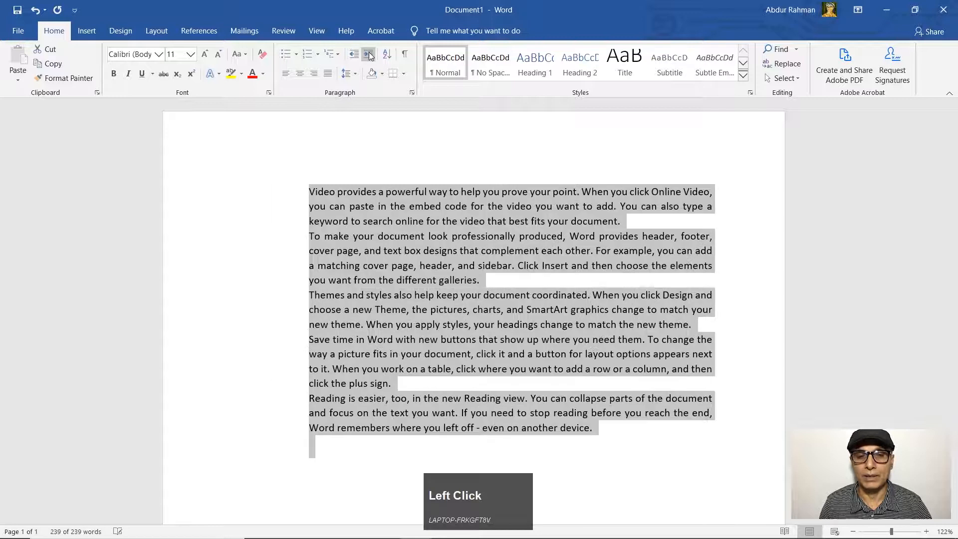
left_click(353, 55)
left_click(353, 57)
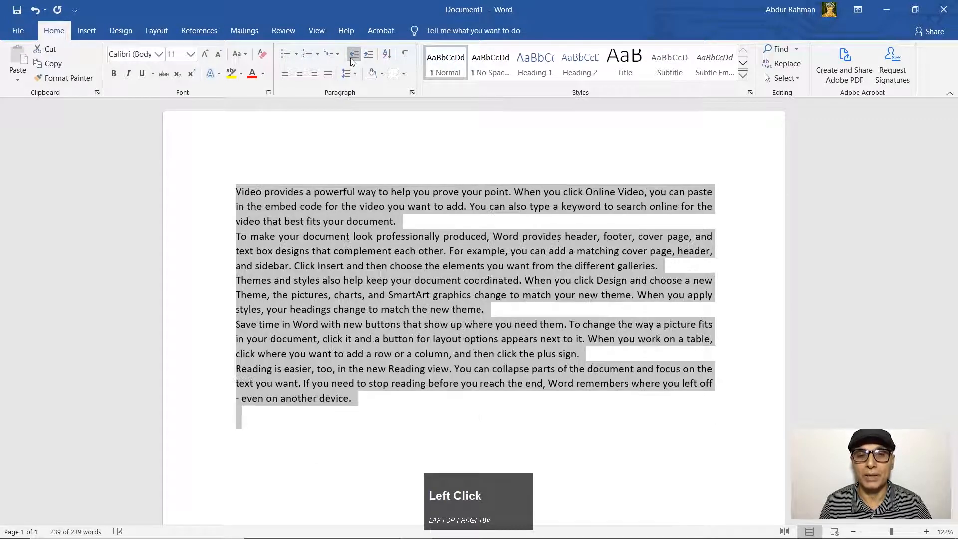
Step: Increase the indent of all paragraphs by two levels and reduce it by one level
left_click(369, 54)
left_click(369, 55)
left_click(354, 59)
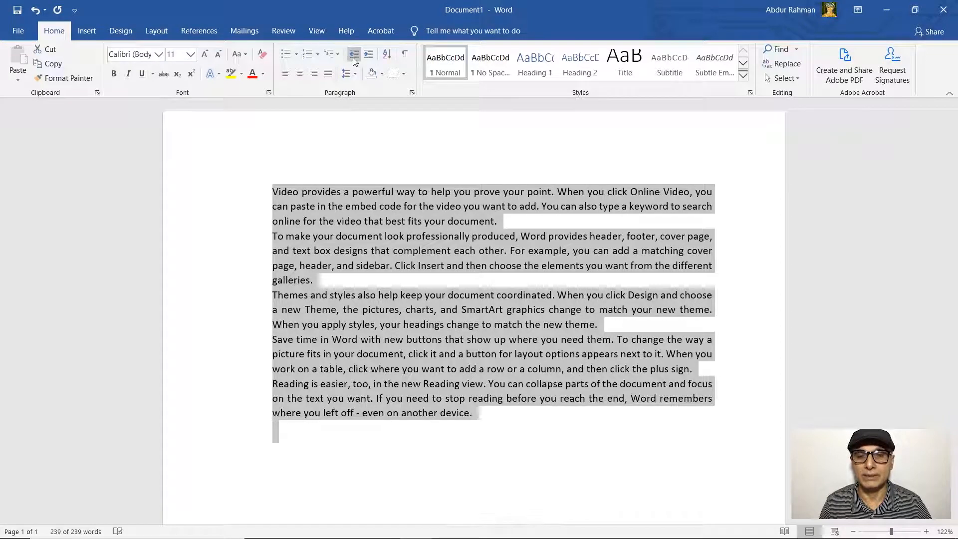
left_click(306, 192)
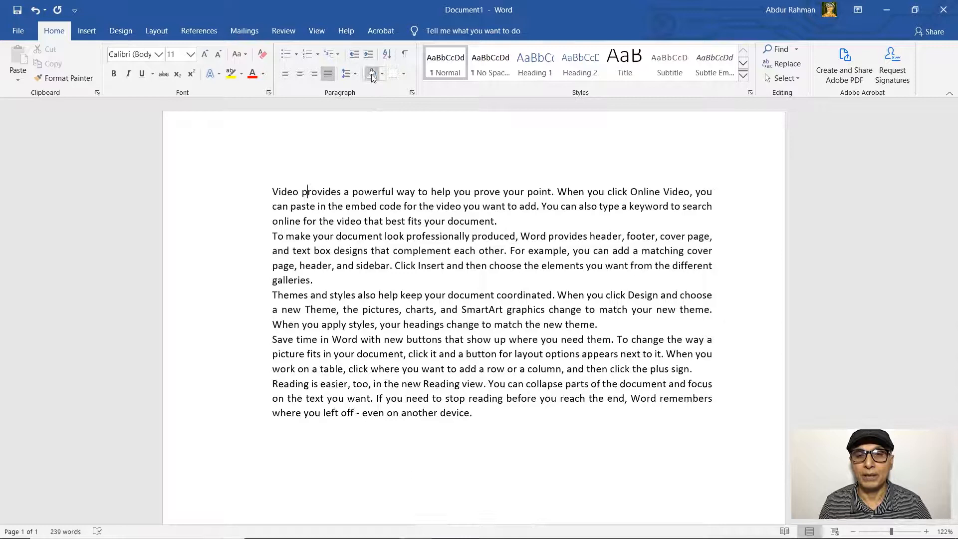
Step: Shade the first paragraph, beginning "Video provides", with a light blue theme colour
left_click(273, 192)
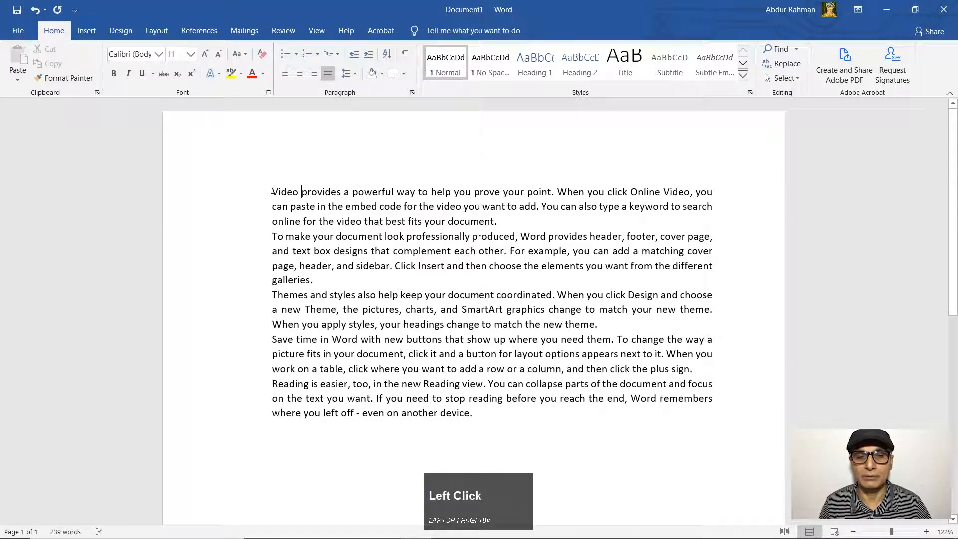
left_click_drag(280, 196, 514, 224)
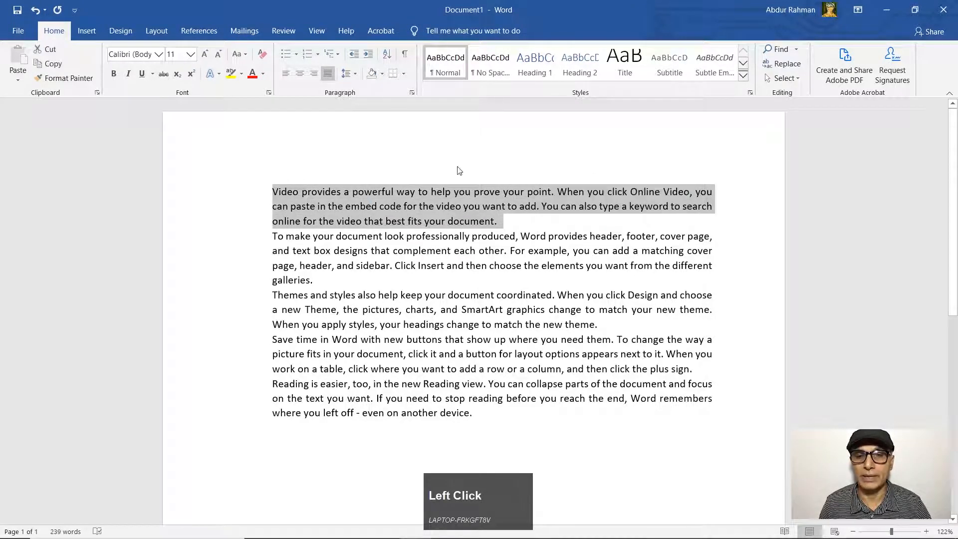
left_click(382, 73)
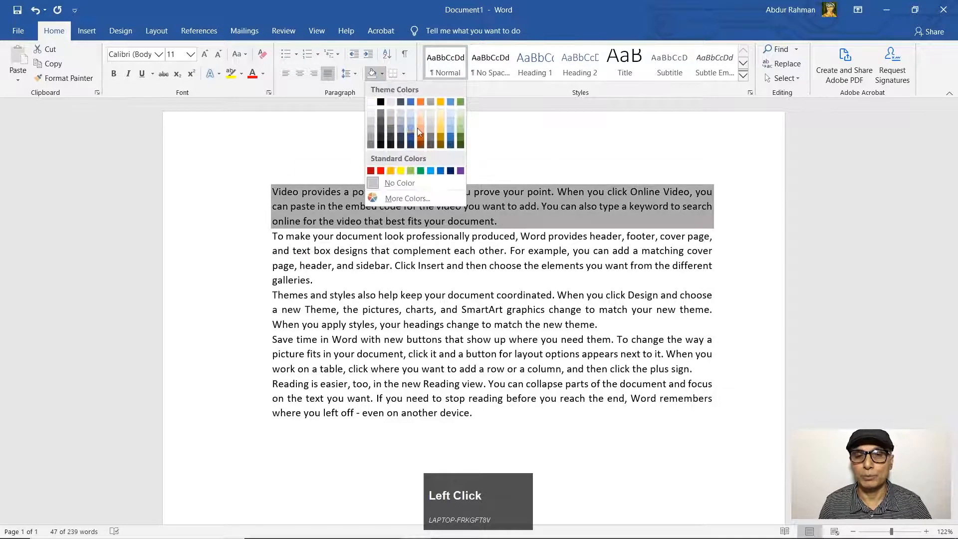
left_click(450, 127)
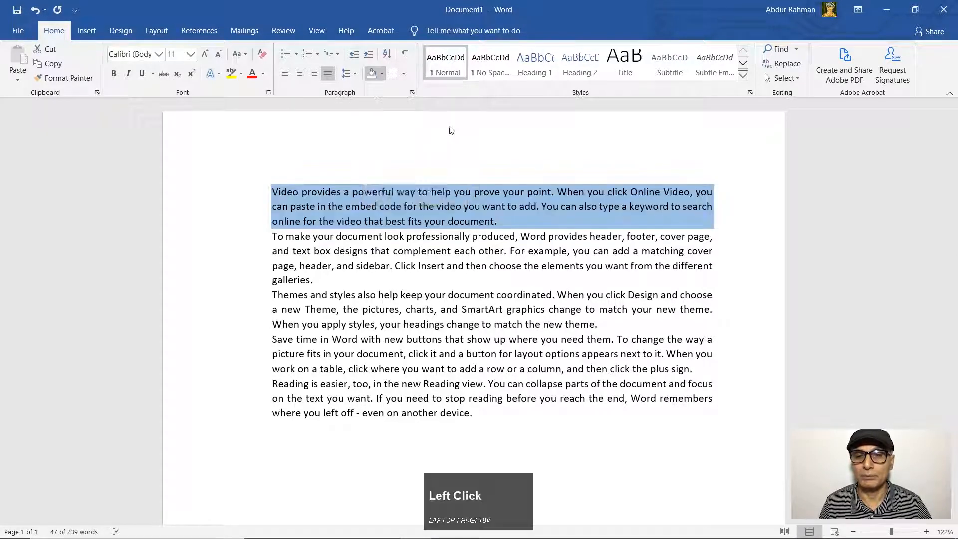
left_click(510, 248)
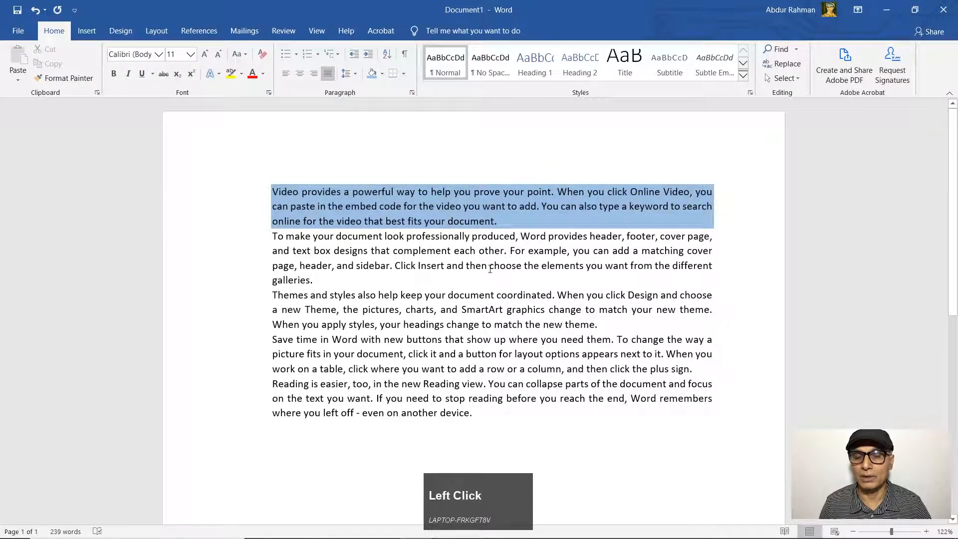
Step: Highlight the first line of the opening paragraph in yellow and shade the remaining four paragraphs light blue
mouse_move(275, 189)
left_mouse_down()
mouse_move(499, 206)
mouse_move(723, 184)
mouse_move(716, 189)
left_mouse_up()
left_click(232, 74)
left_click(381, 263)
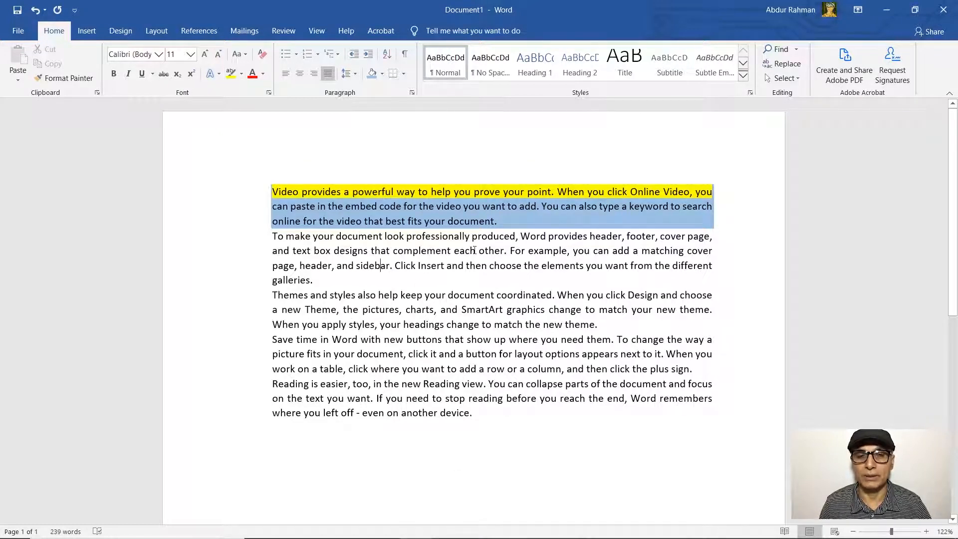
left_click_drag(274, 233, 477, 414)
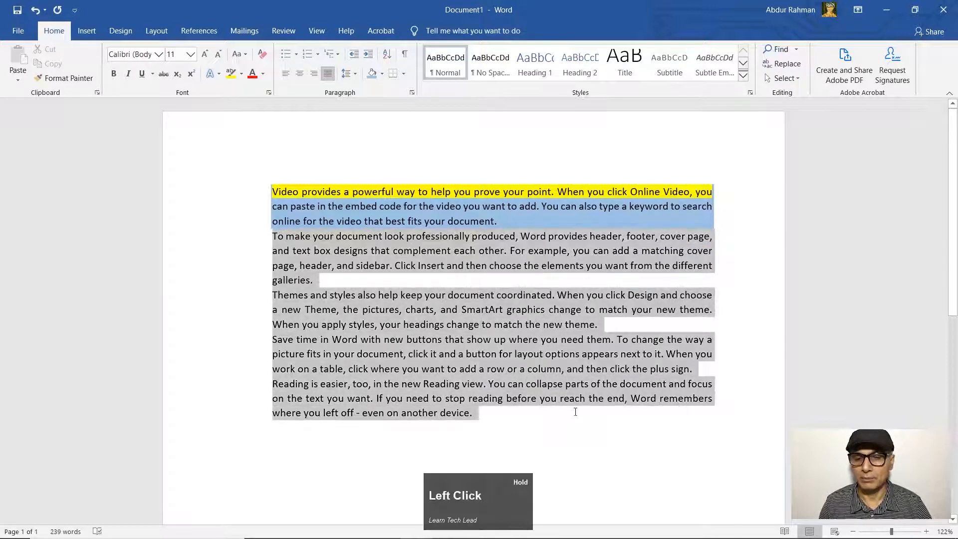
left_click(371, 75)
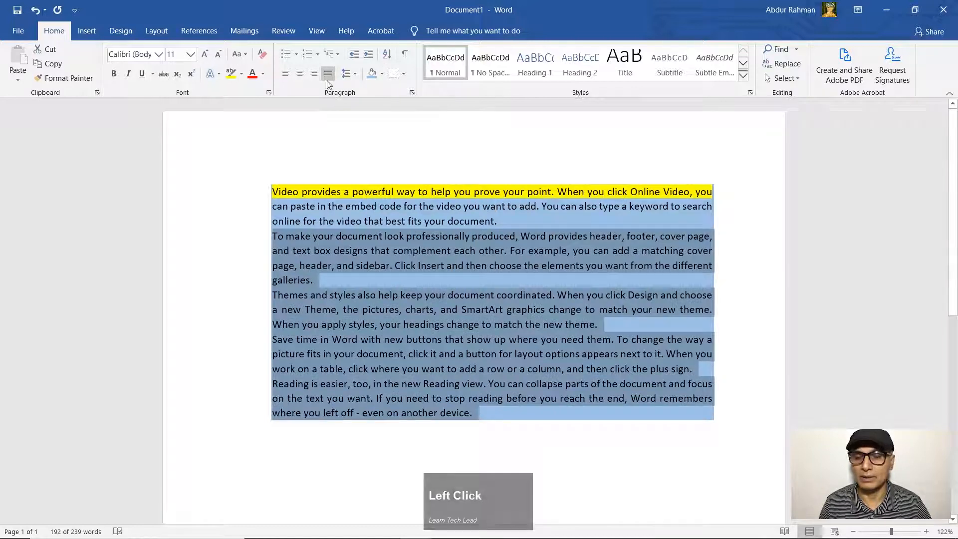
Step: Undo the yellow highlight and all light blue shading, including the shading on the first paragraph
left_click(39, 10)
left_click(39, 10)
left_click(40, 10)
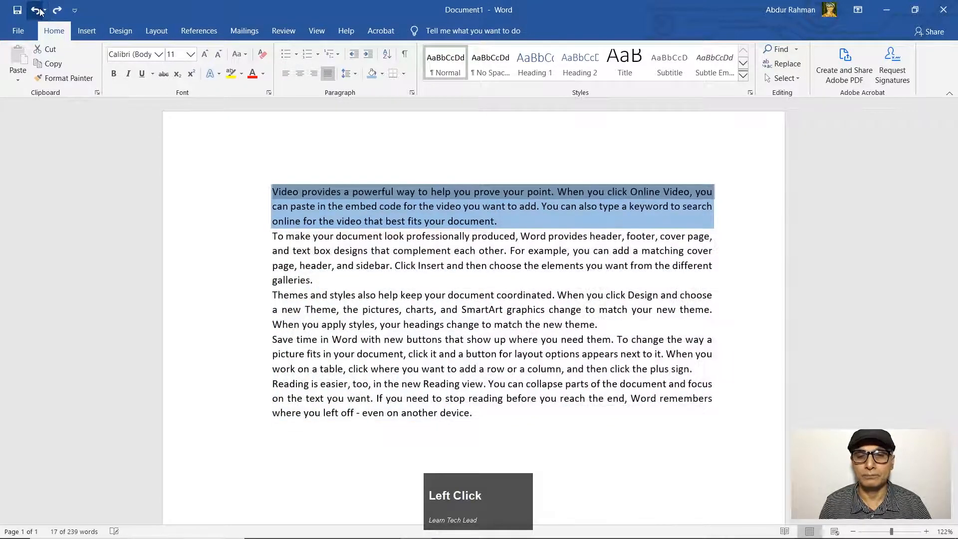
left_click(40, 10)
left_click(314, 280)
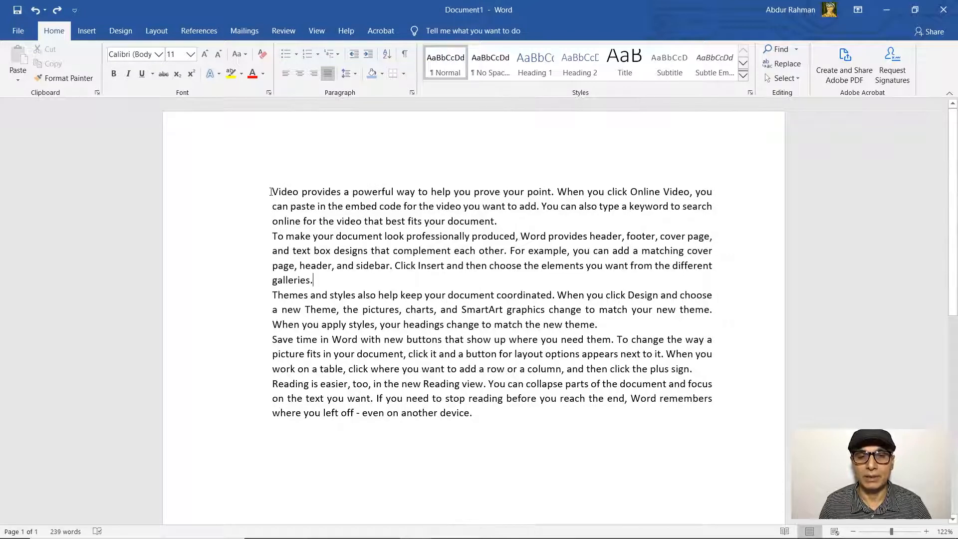
Step: Add a box border around the first paragraph, beginning "Video provides"
left_click_drag(275, 193, 541, 221)
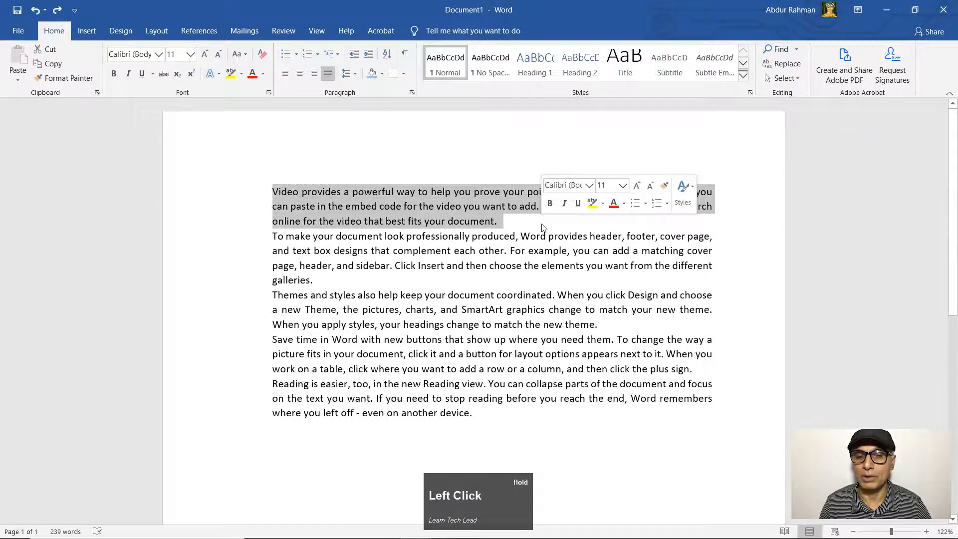
left_click(404, 74)
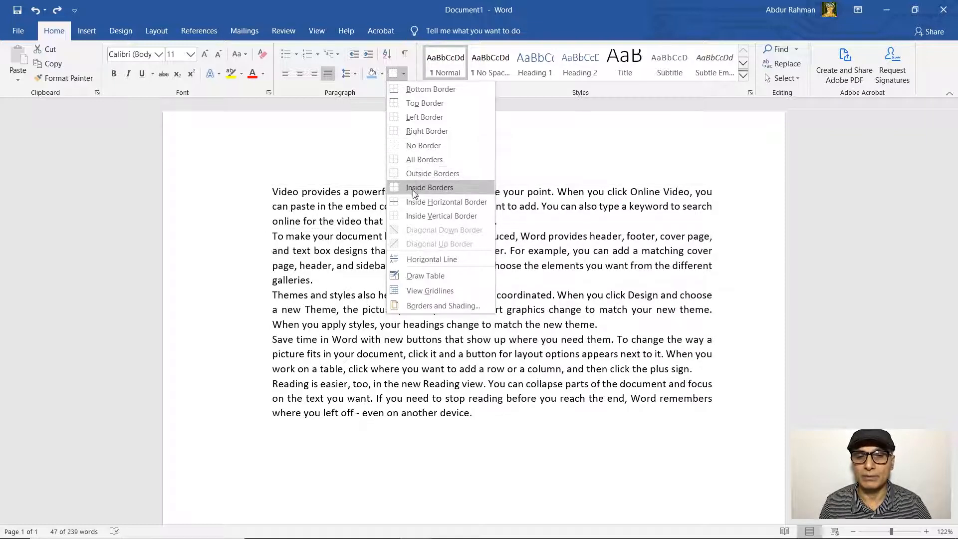
left_click(419, 160)
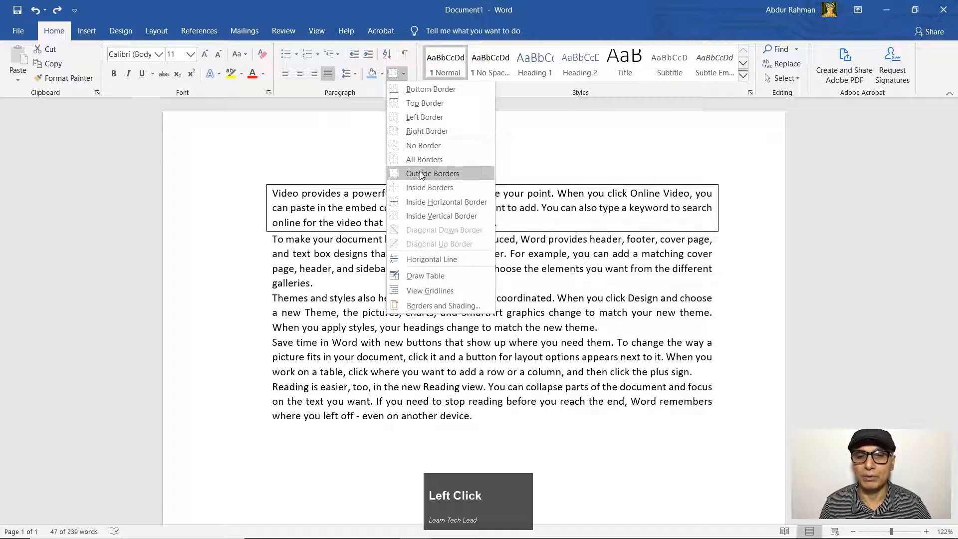
left_click(487, 276)
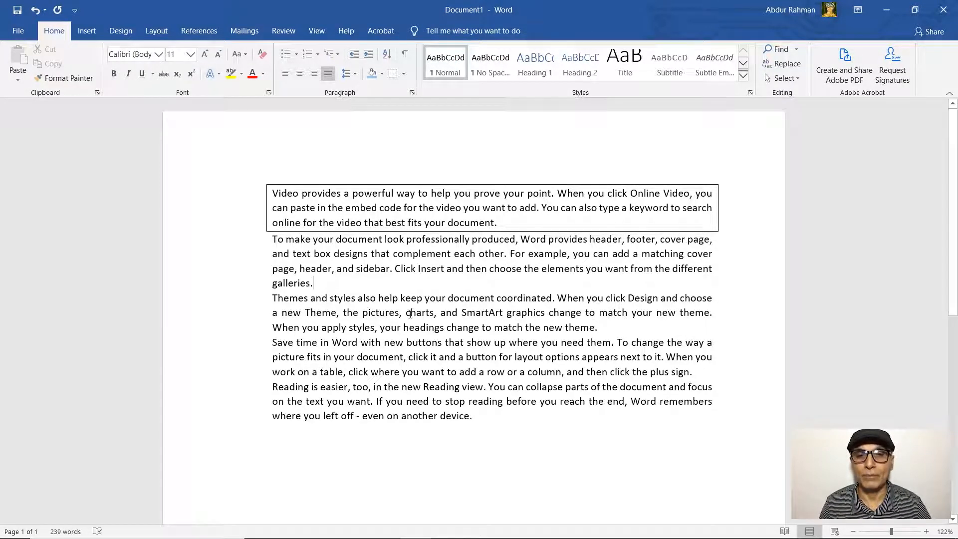
Step: Enter the numbers 1 to 5 on separate lines below the last paragraph, leaving one blank line above them
left_click(482, 417)
key("Return")
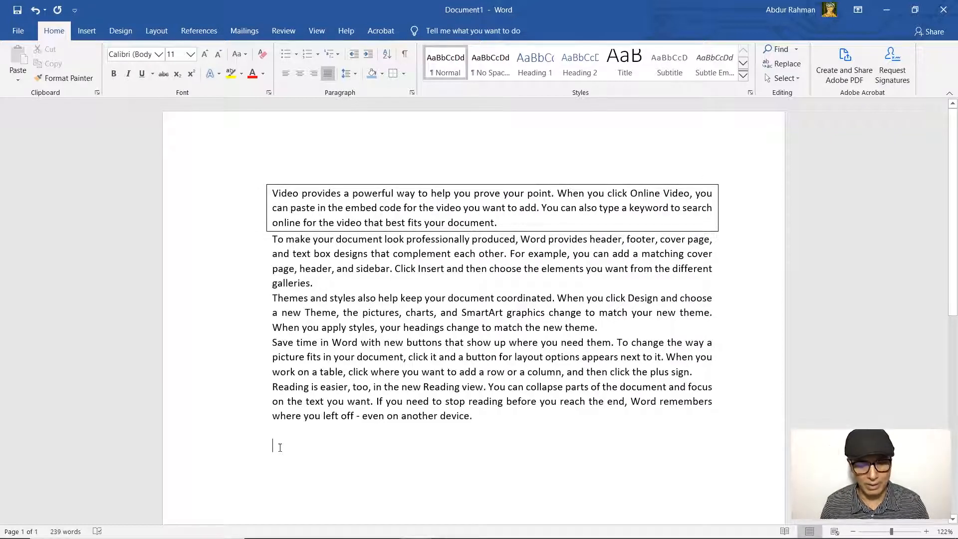
type("1")
key("Return")
type("2")
key("Return")
type("3")
key("Return")
type("4")
key("Return")
type("5")
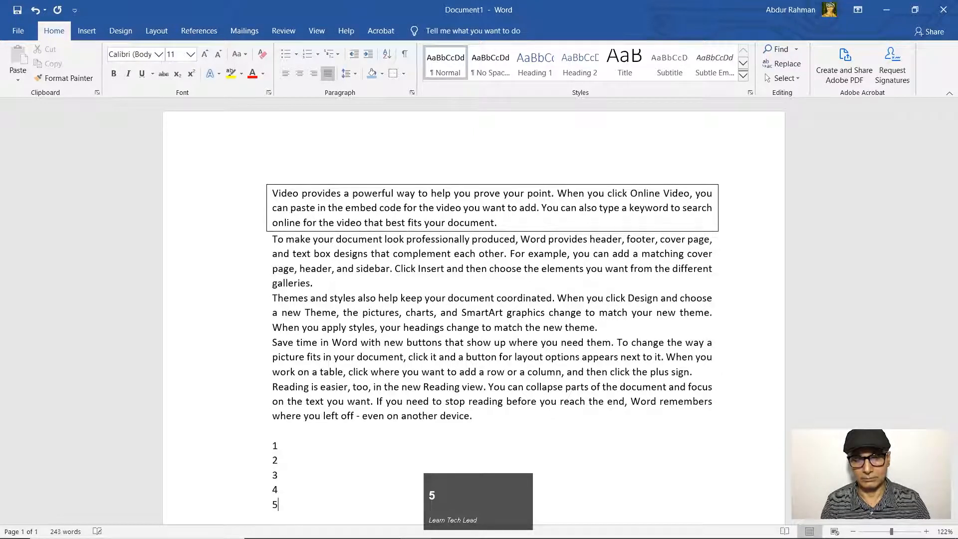
Step: Sort the five number lines as numbers in descending order
scroll(294, 439, "down", 3)
left_click_drag(272, 333, 288, 355)
left_click_drag(285, 393, 285, 397)
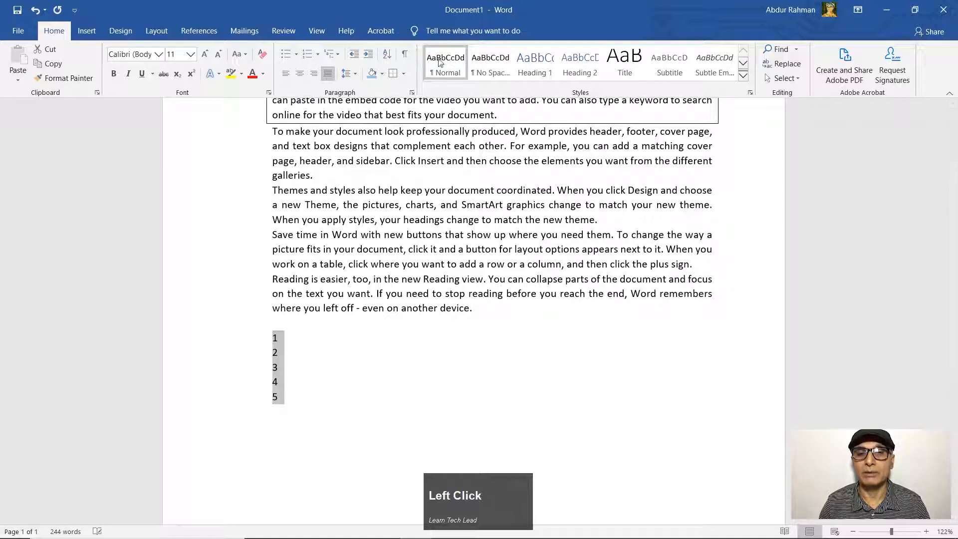
left_click(390, 55)
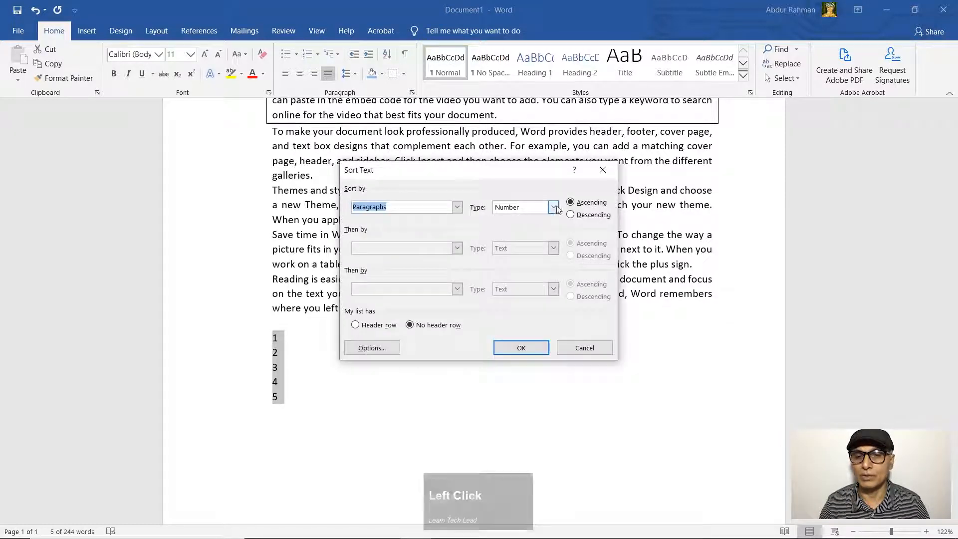
left_click(587, 216)
left_click(532, 346)
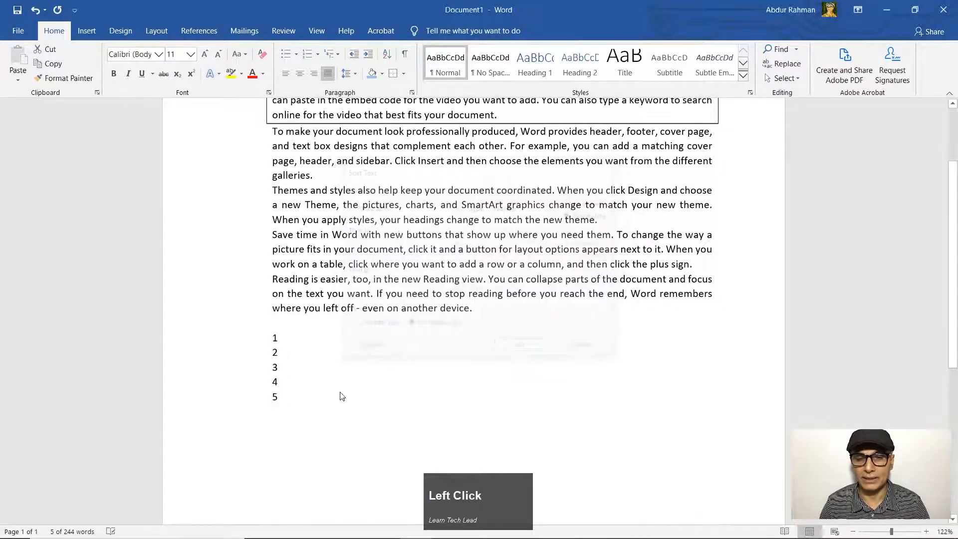
Step: Sort the same five number lines back into ascending order
left_click(386, 54)
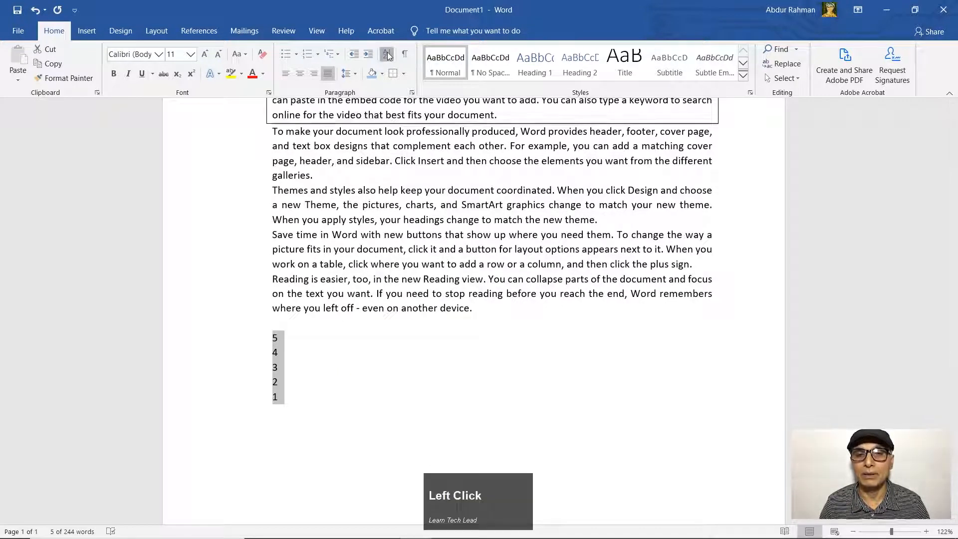
left_click(587, 205)
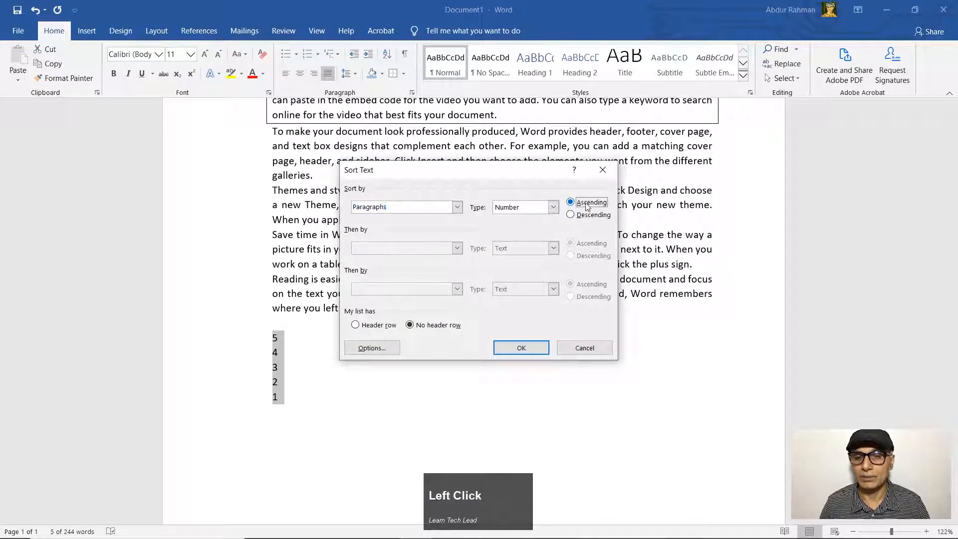
left_click(521, 347)
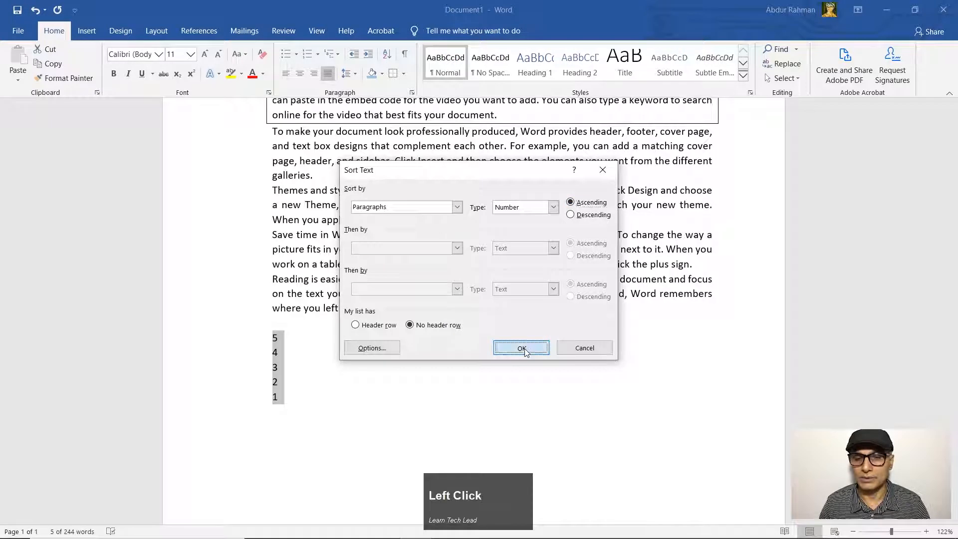
left_click(293, 343)
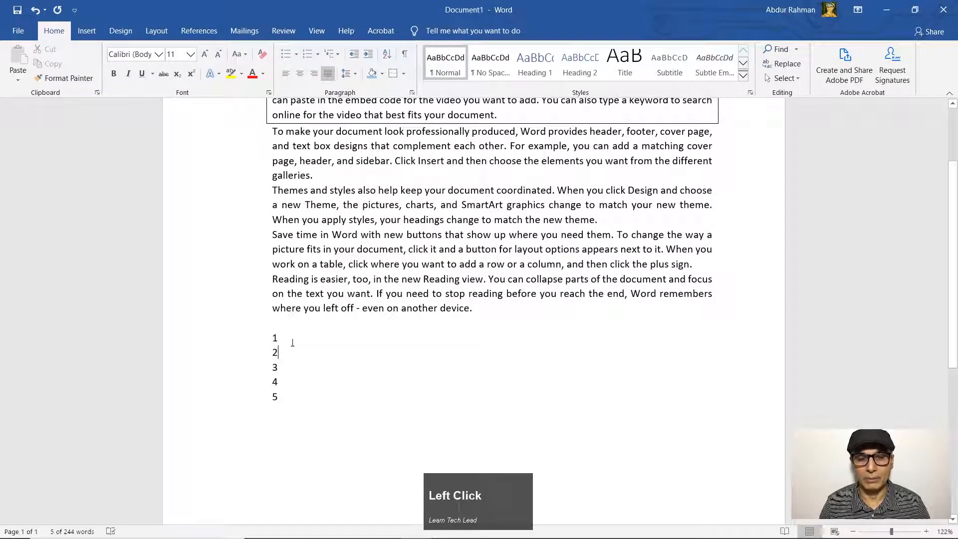
Step: Below the number list, leave a blank line and enter Asd, Rty, Bvg and Qwe on separate lines
left_click(293, 403)
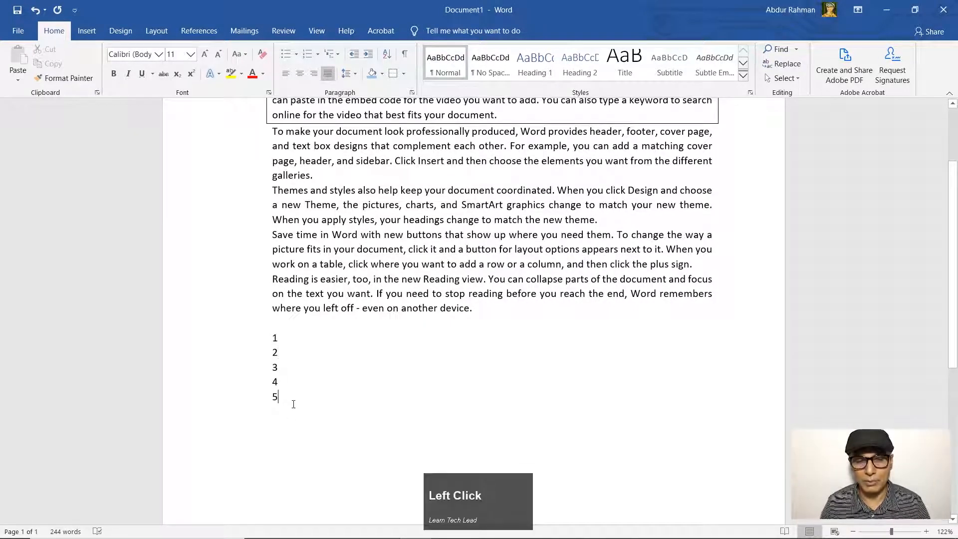
key("Return")
key("Return")
type("a")
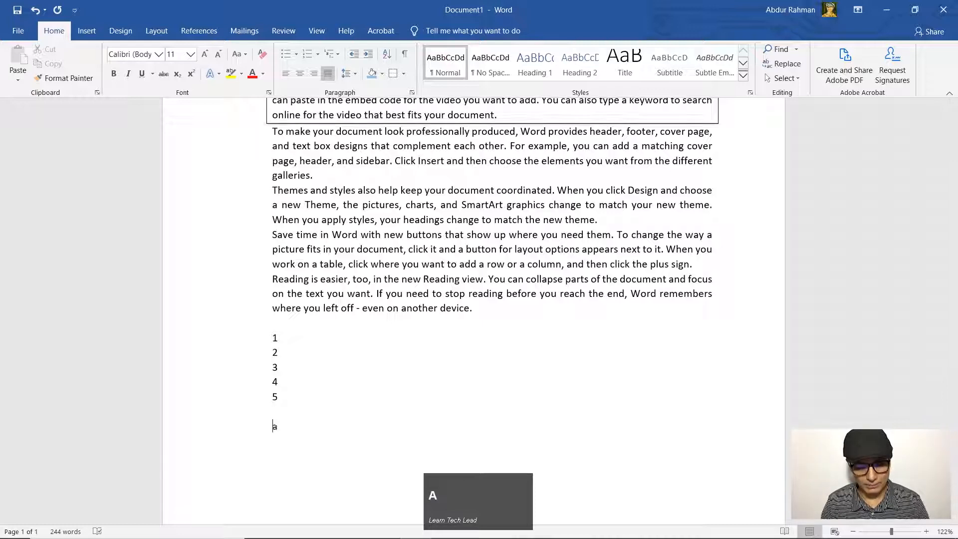
type("sdrt")
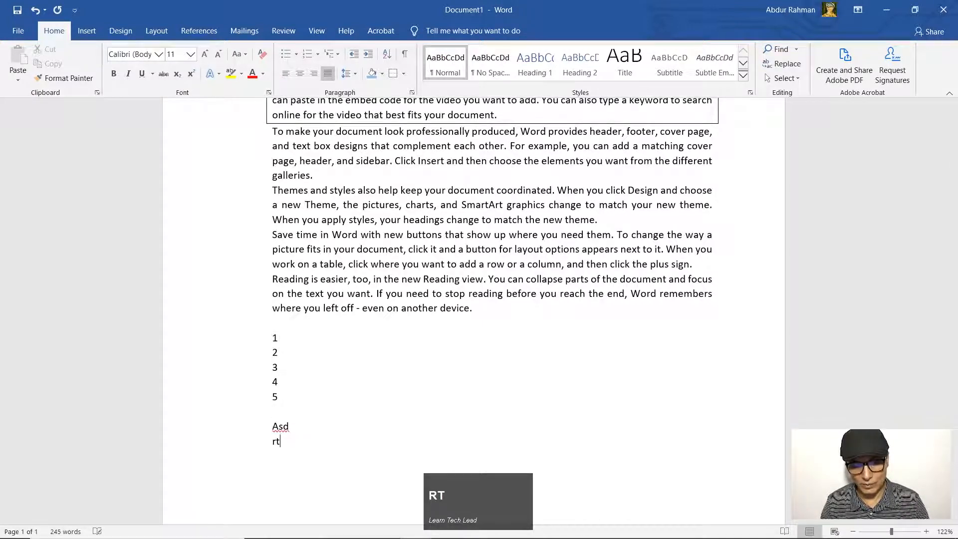
type("bvg")
key("Return")
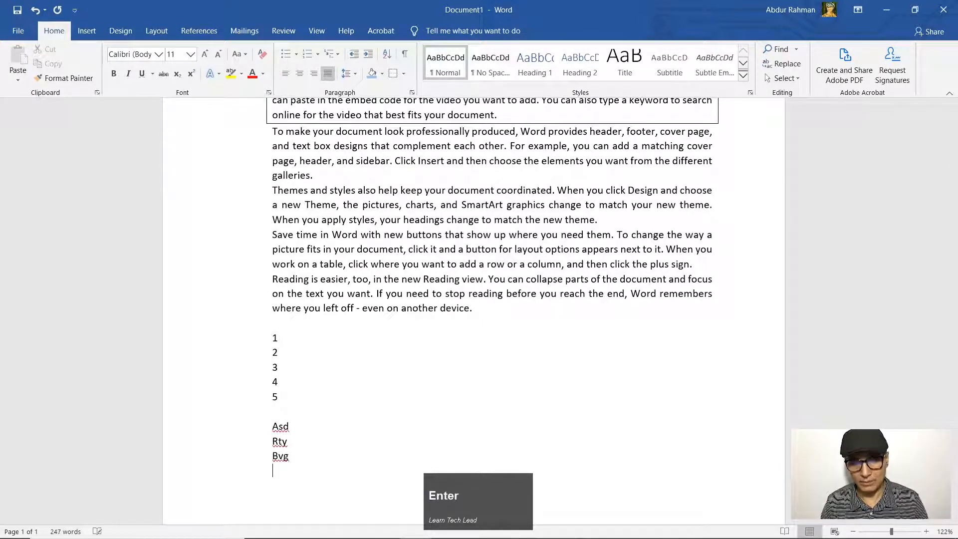
type("qwe")
key("Return")
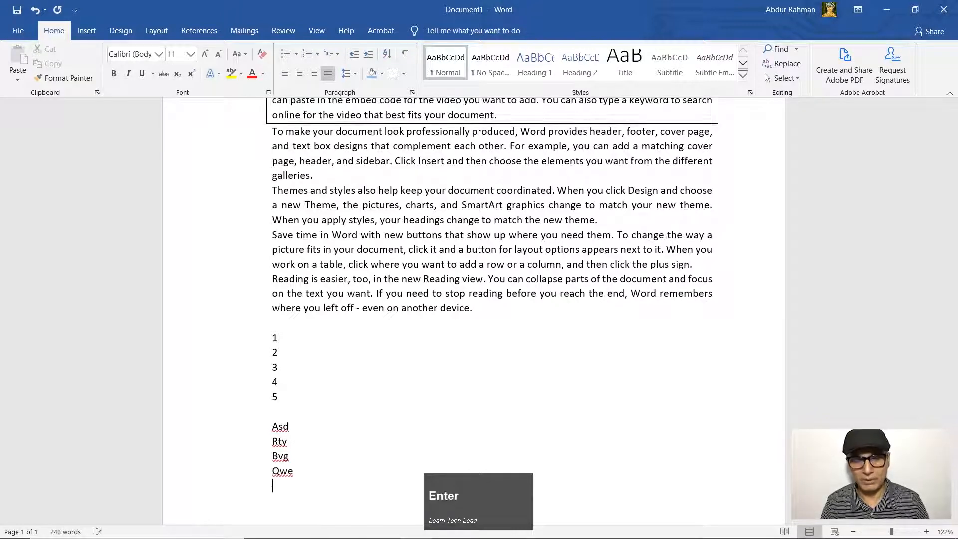
Step: Sort the four text lines below the numbers alphabetically in ascending order
left_click_drag(275, 424, 312, 470)
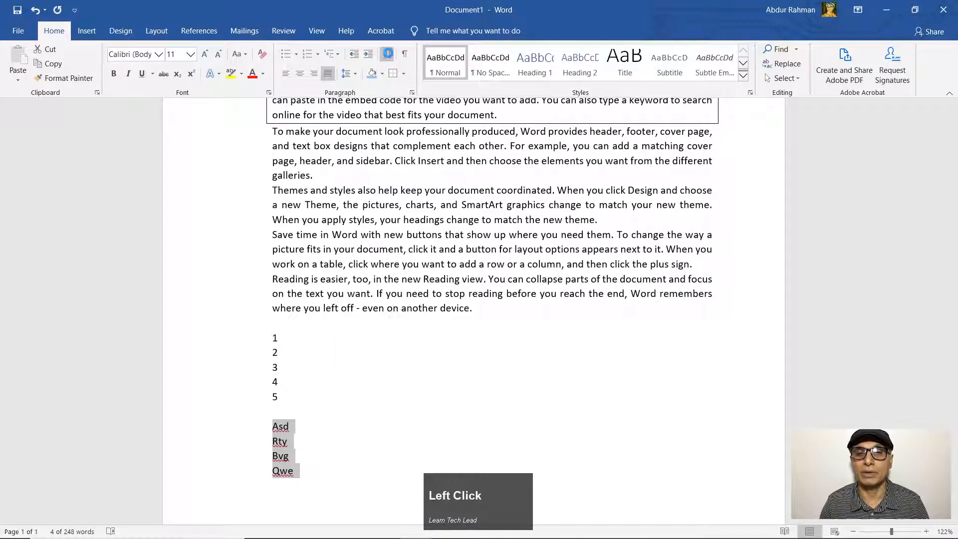
left_click(387, 54)
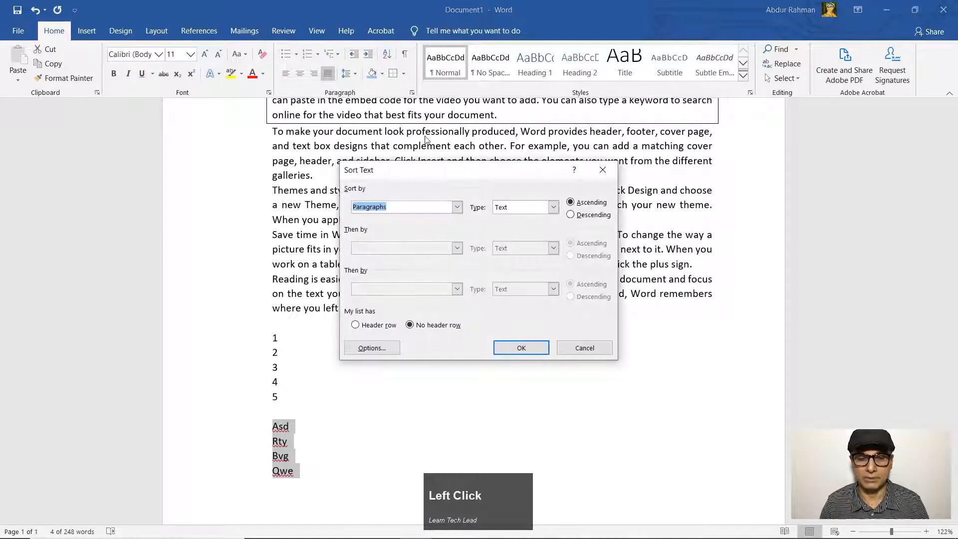
left_click(508, 350)
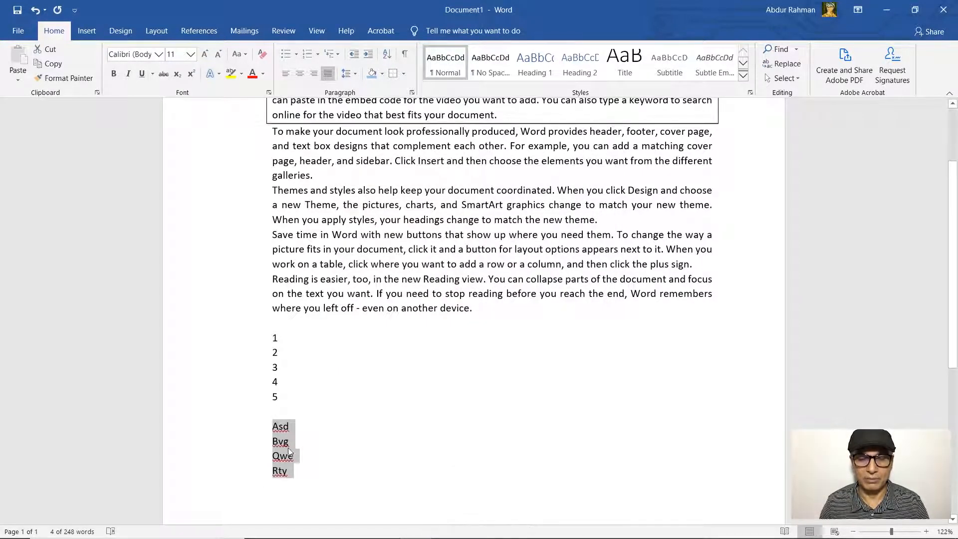
Step: Re-sort the four text lines in descending alphabetical order
left_click(387, 53)
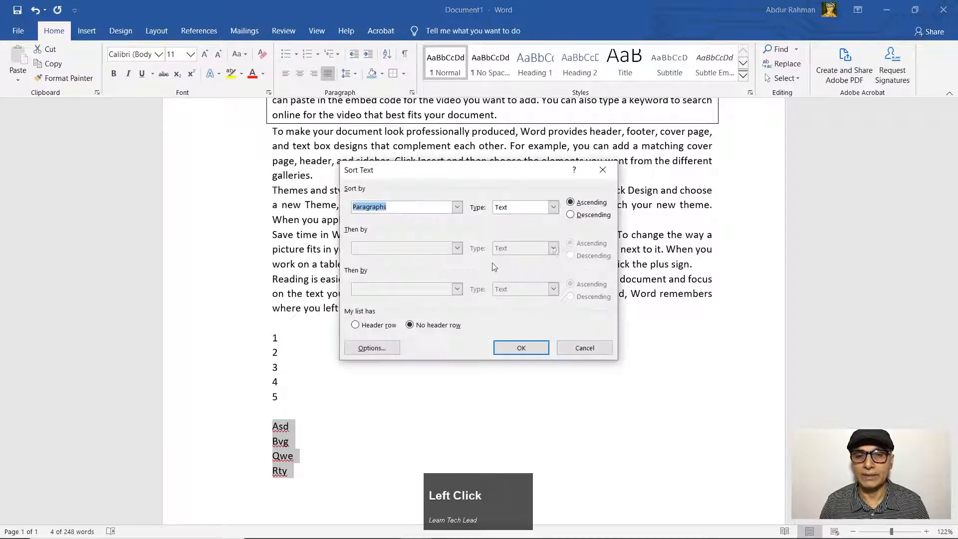
left_click(576, 215)
left_click(538, 348)
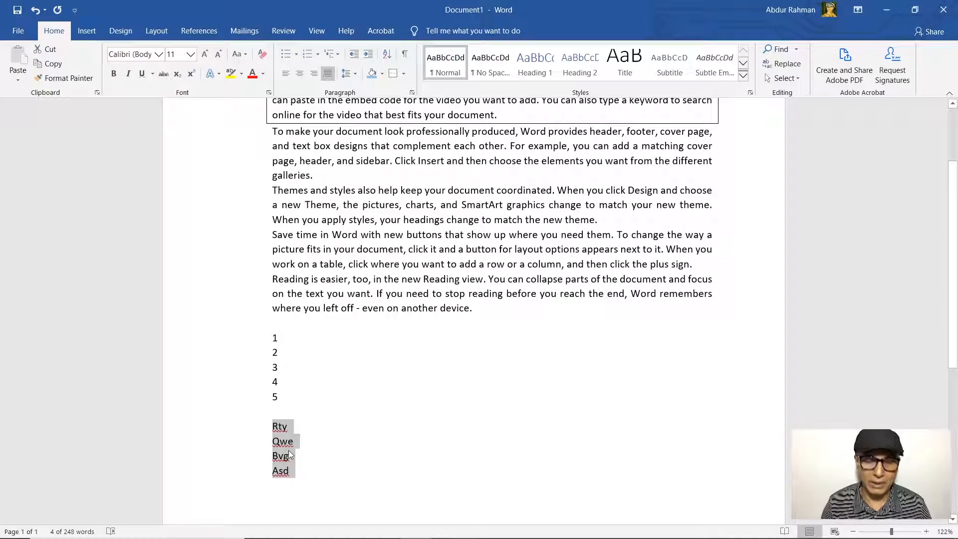
Step: Delete both the number list and the text list below the last paragraph
left_click_drag(299, 474, 244, 332)
key("Delete")
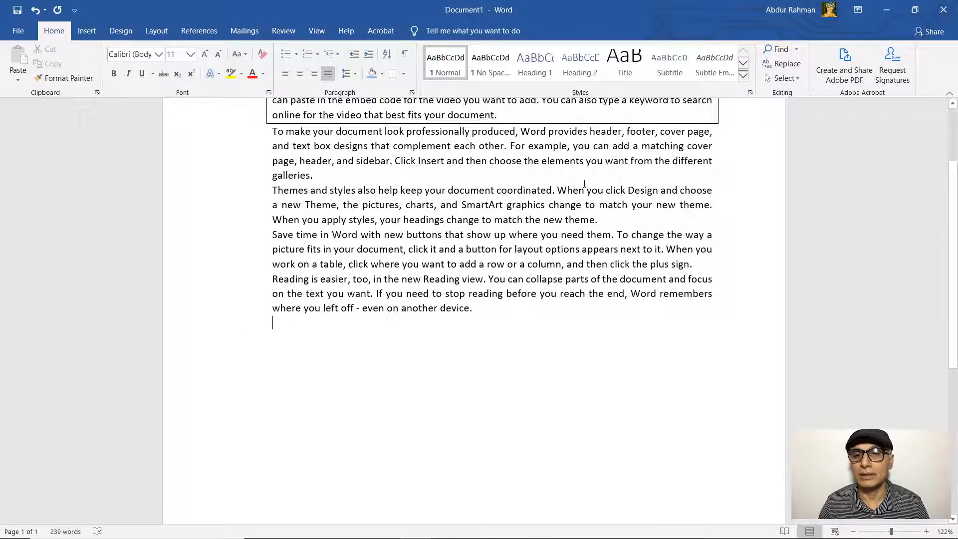
left_click(419, 176)
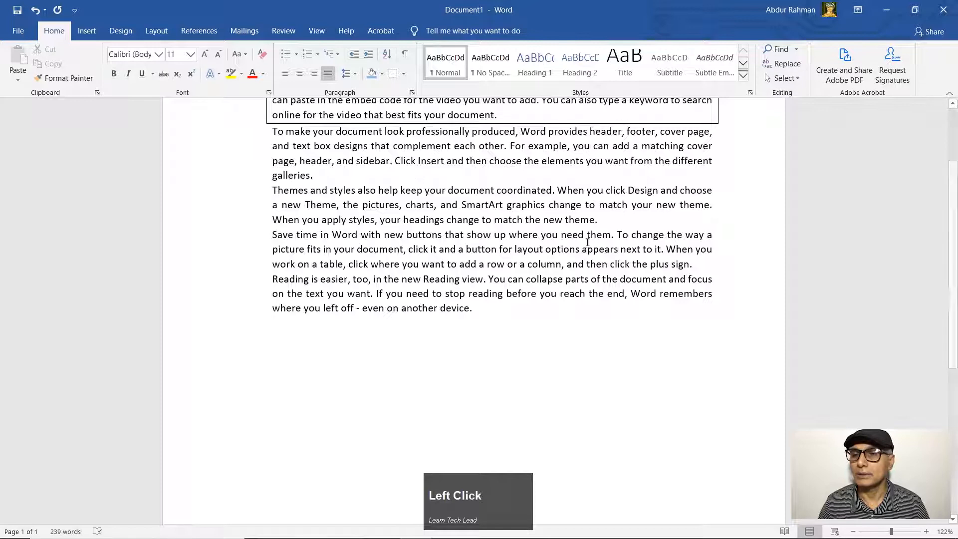
scroll(402, 299, "up", 2)
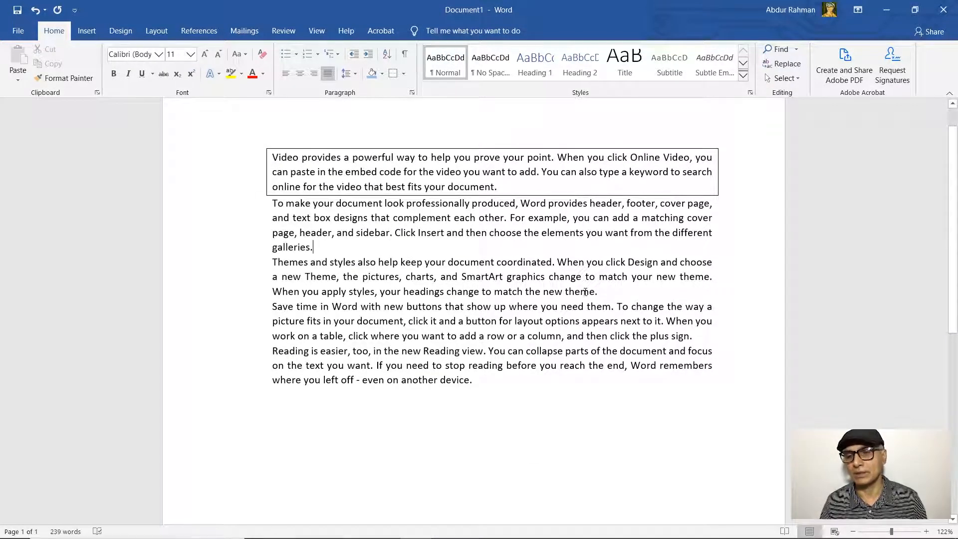
left_click(523, 277)
left_click_drag(477, 384, 274, 156)
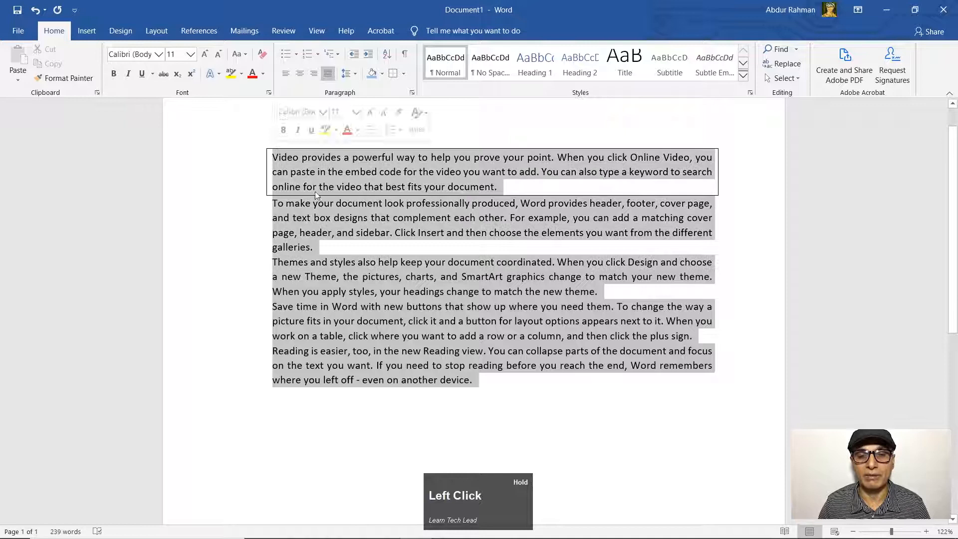
left_click(428, 322)
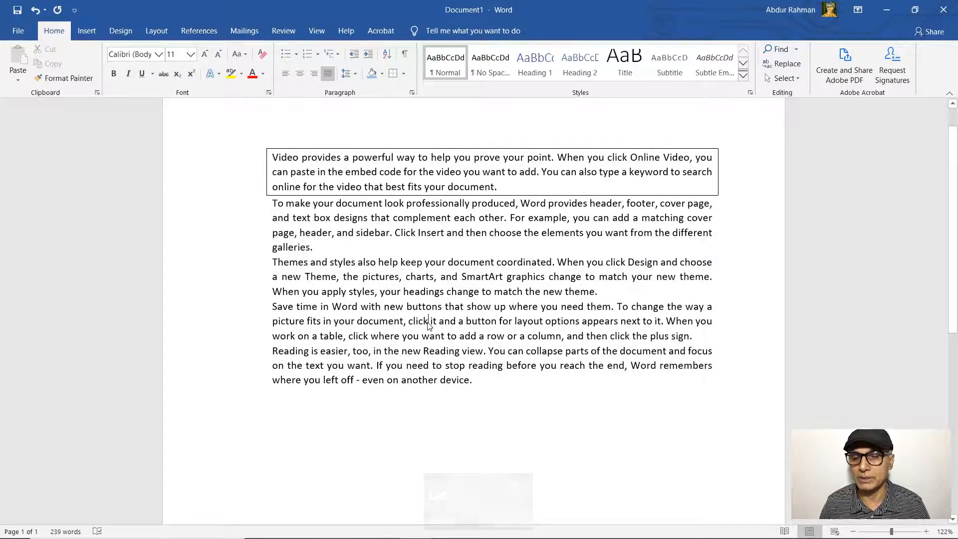
Step: Search the document for "to" and look over the highlighted matches
left_click(786, 52)
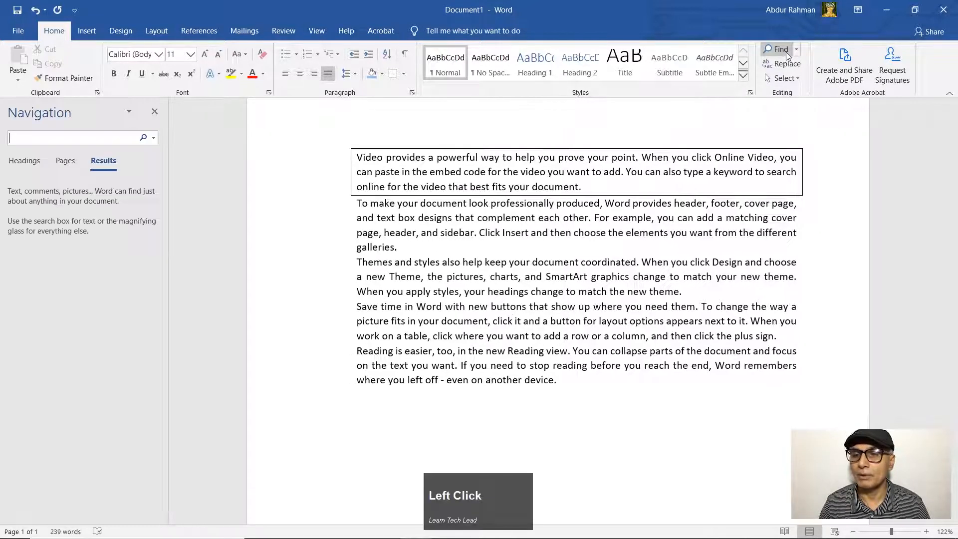
left_click(82, 138)
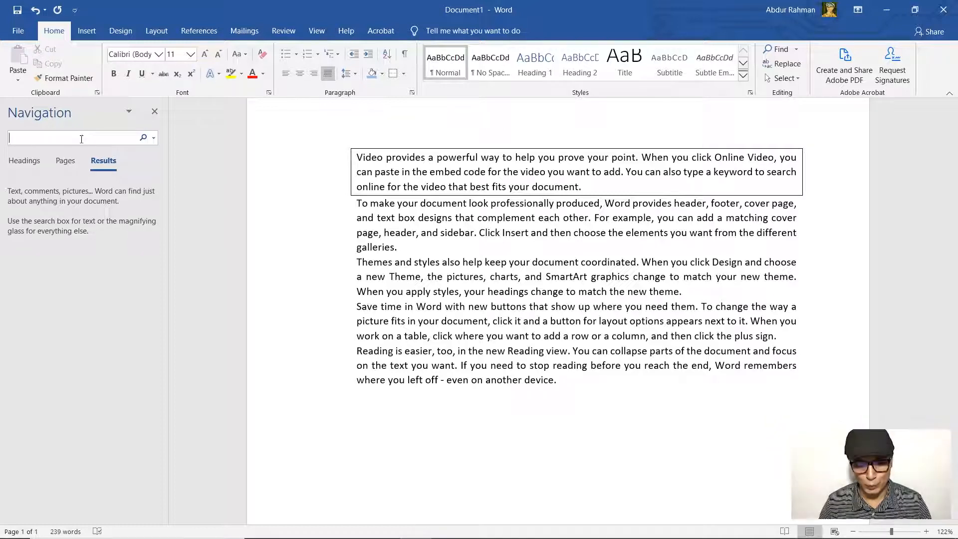
type("t")
scroll(659, 271, "up", 3)
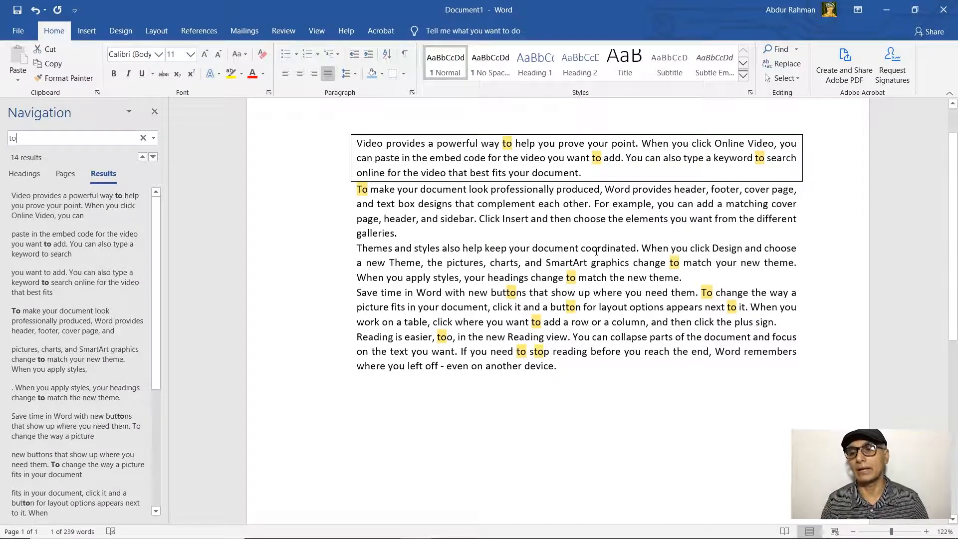
scroll(597, 251, "up", 1)
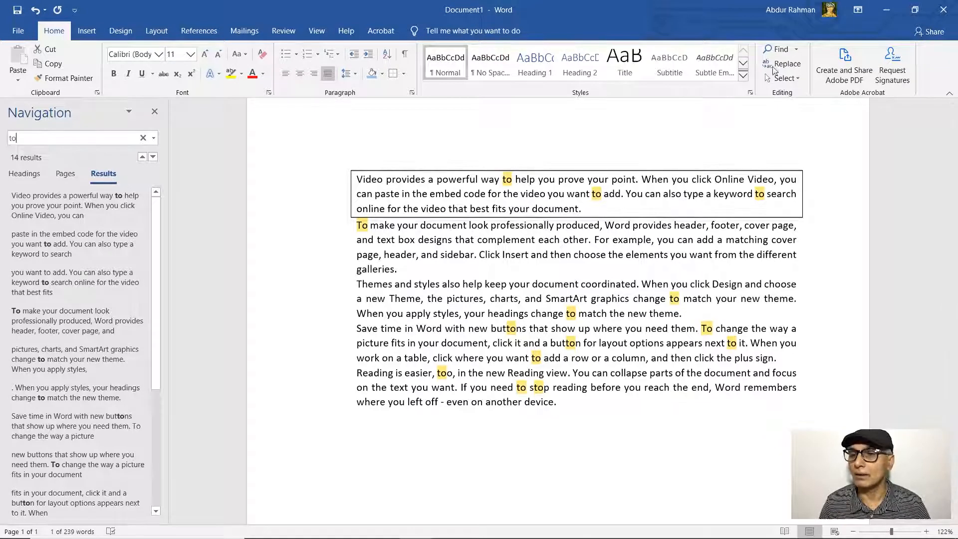
Step: Use Advanced Find to view the reading highlight and search scope choices and find the next "to", keeping the document text in view
left_click(796, 49)
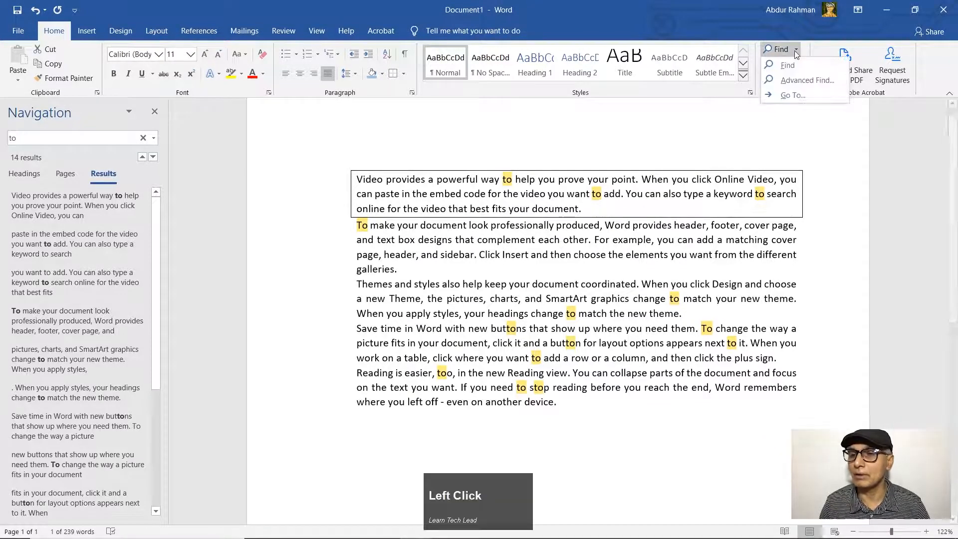
left_click(792, 80)
left_click_drag(412, 185, 476, 278)
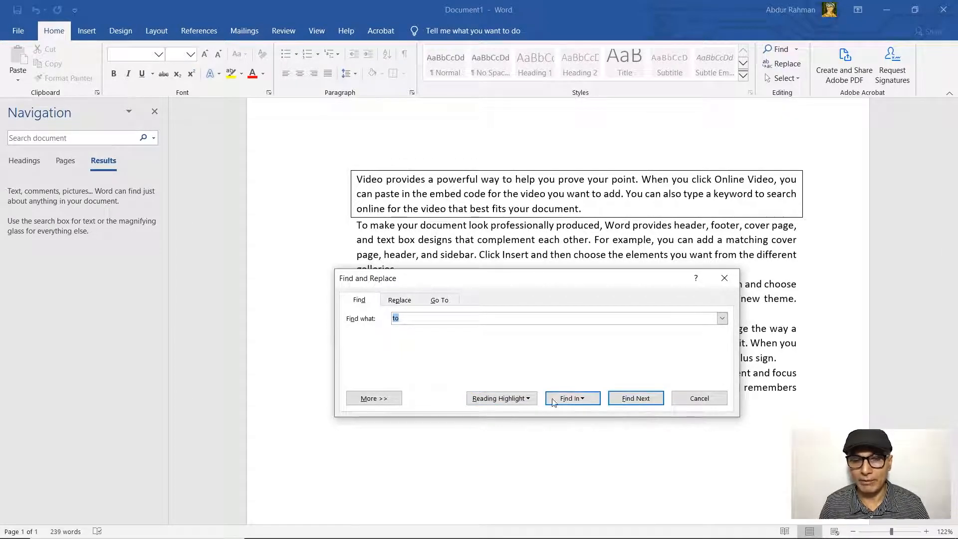
left_click(504, 403)
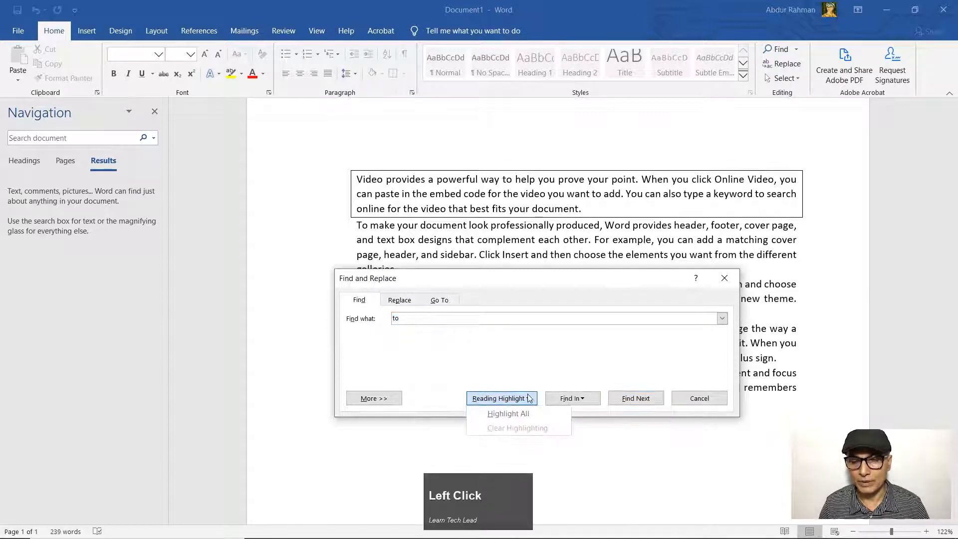
left_click(580, 400)
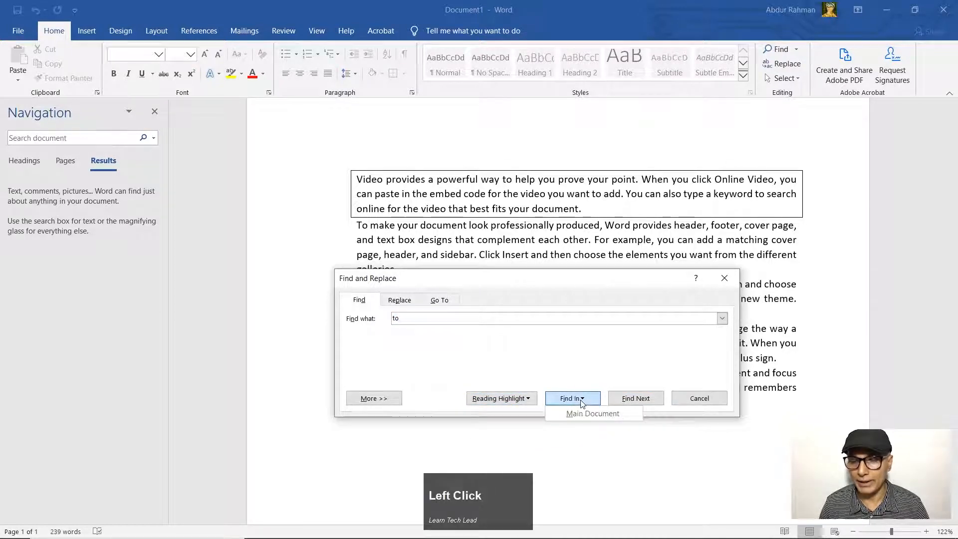
left_click(635, 399)
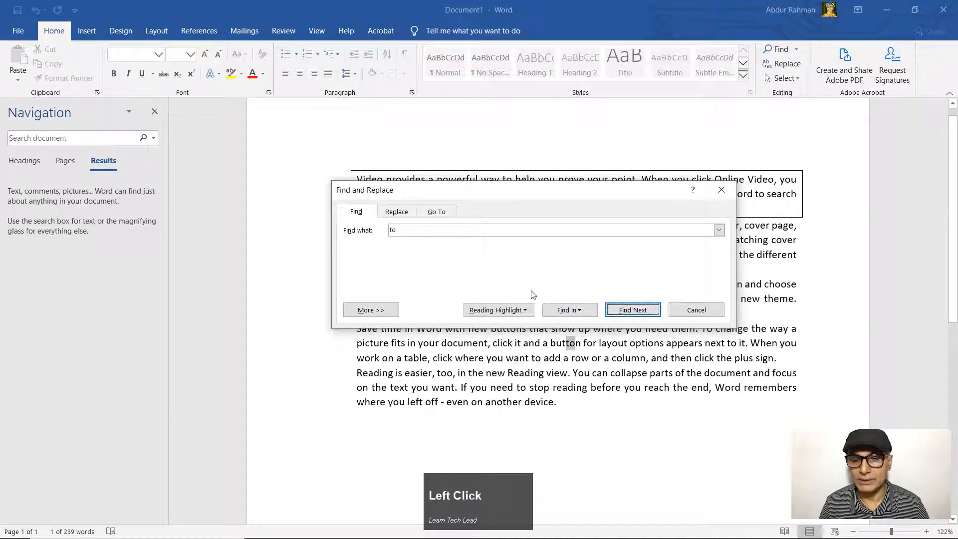
left_click_drag(529, 195, 467, 96)
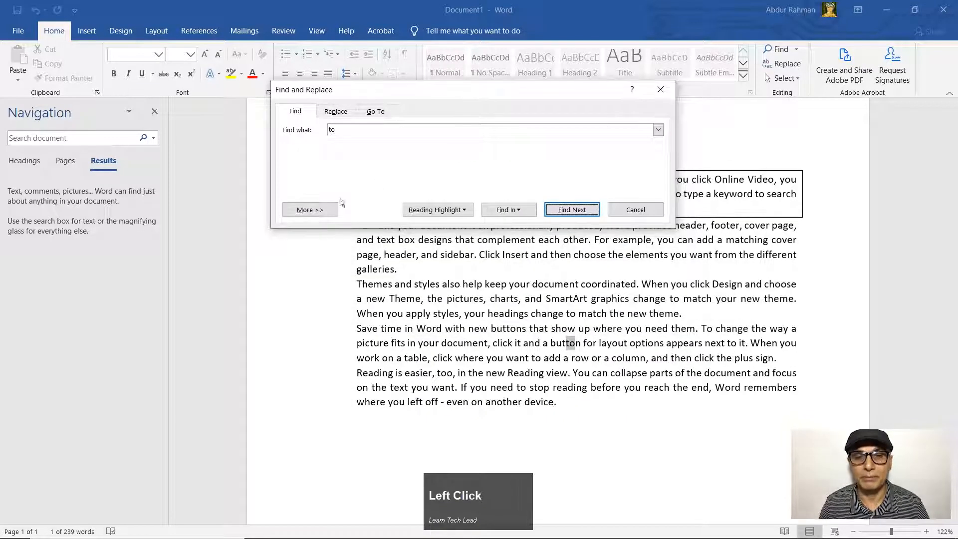
Step: Expand the search options and find the next "to" with Match case enabled
left_click(307, 209)
left_click_drag(350, 90, 712, 92)
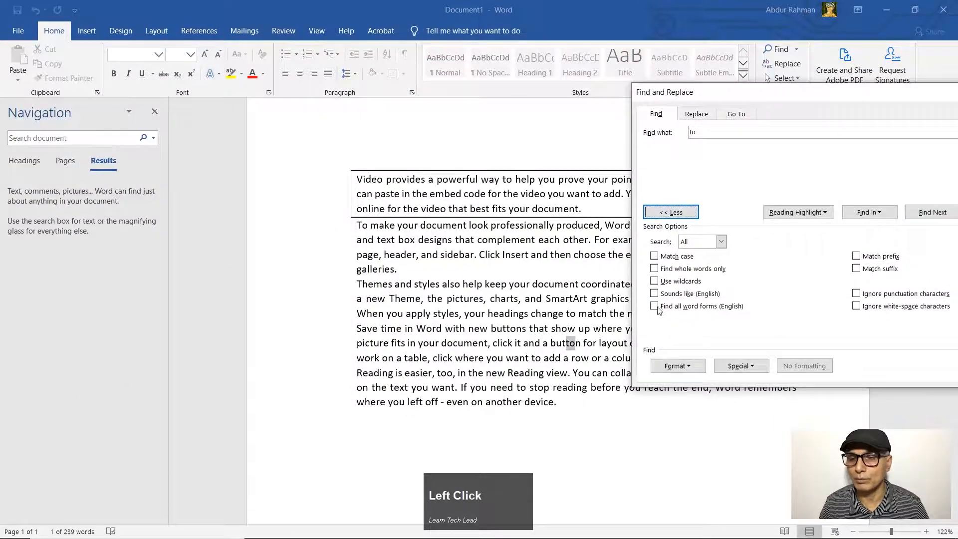
left_click(654, 257)
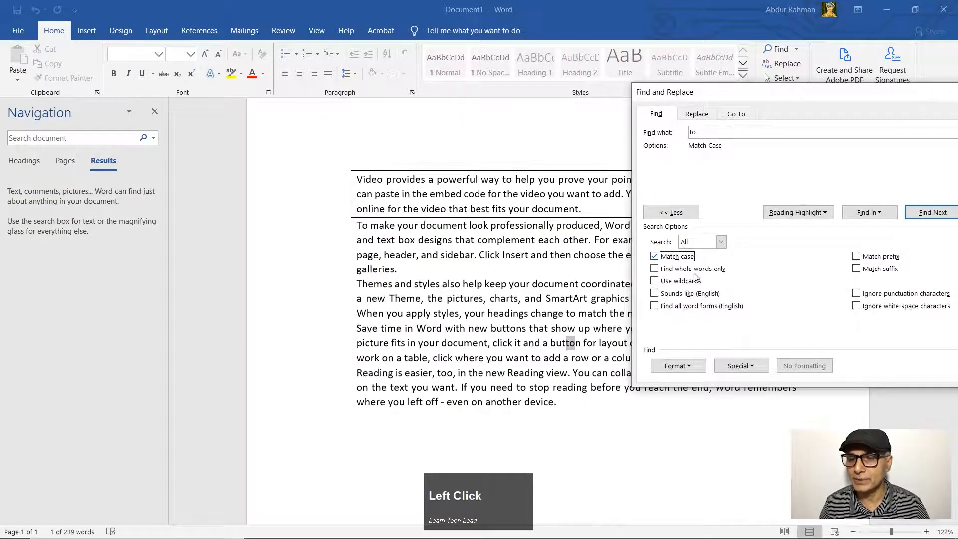
left_click_drag(796, 94, 537, 72)
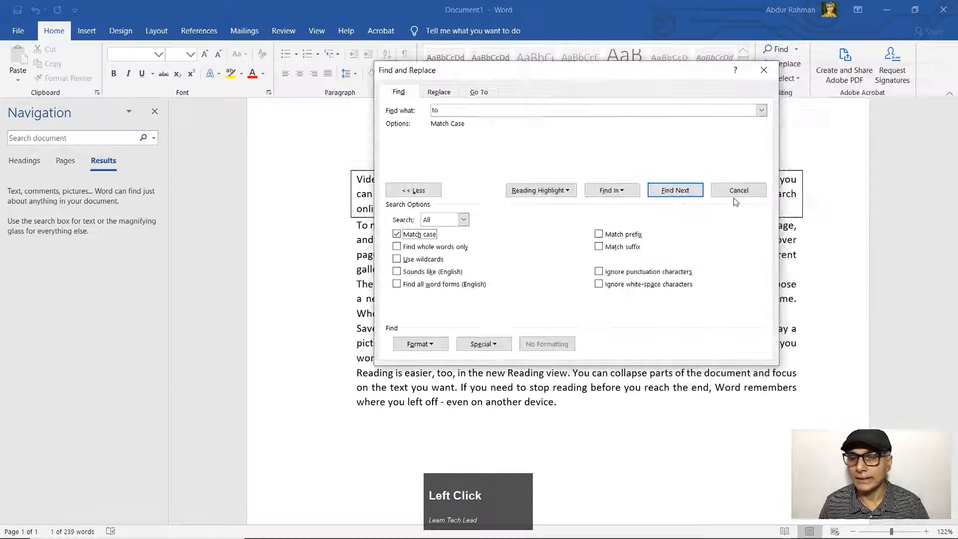
left_click(675, 190)
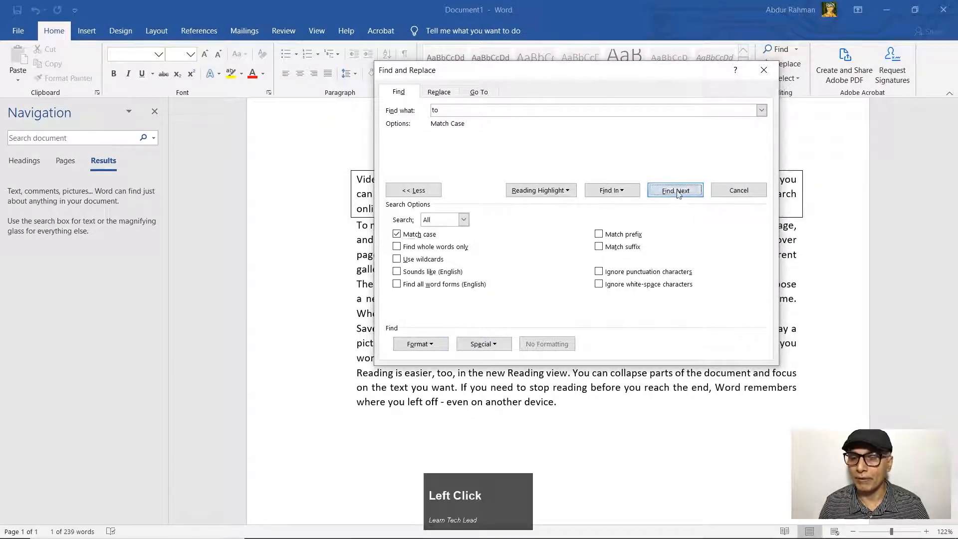
left_click_drag(600, 34, 471, 72)
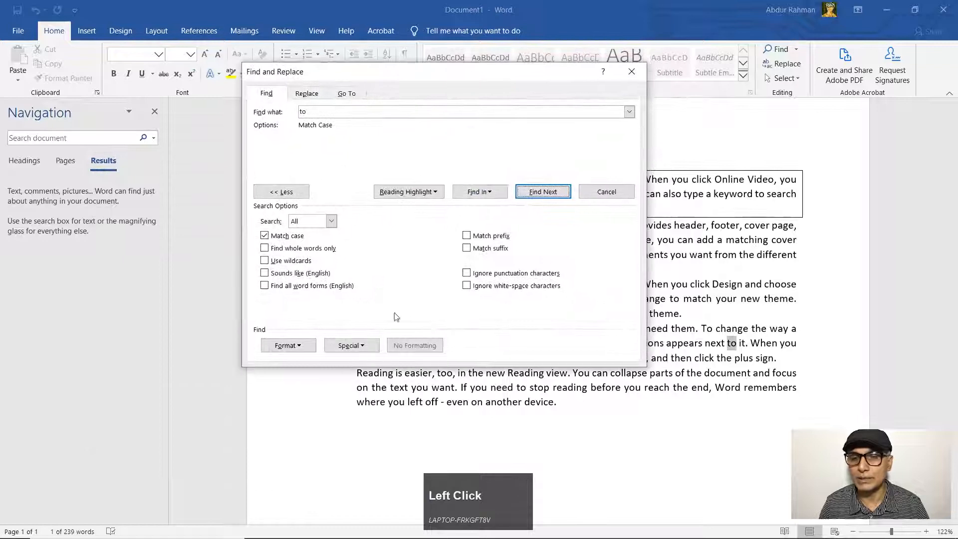
Step: Find the next "to" as a whole word only without case matching, and the next match using Sounds like (English), closing the search when done
left_click(264, 236)
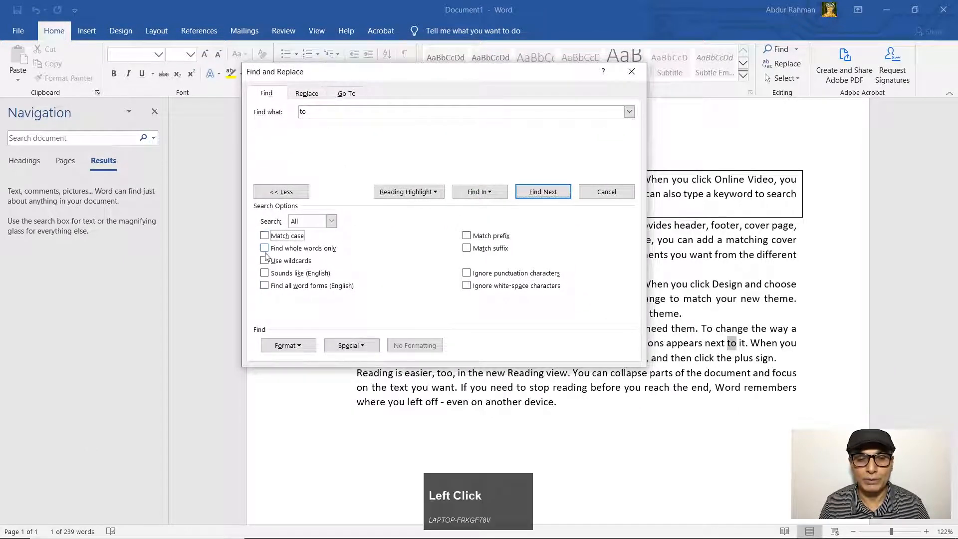
left_click(549, 195)
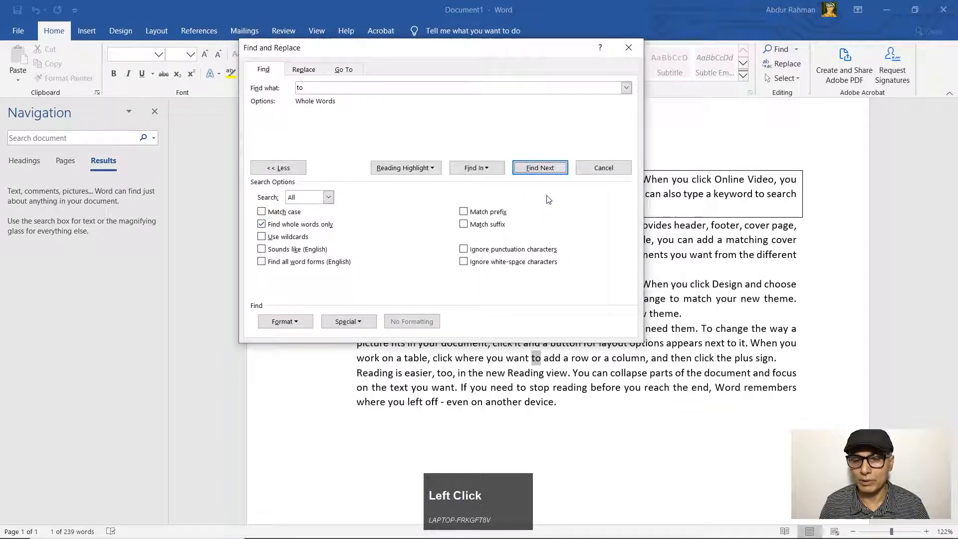
left_click(261, 237)
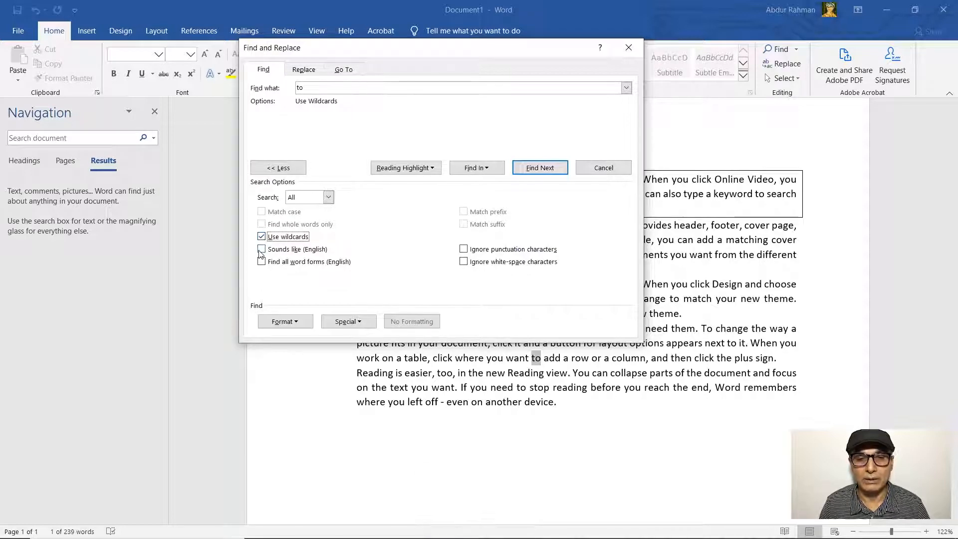
left_click(262, 250)
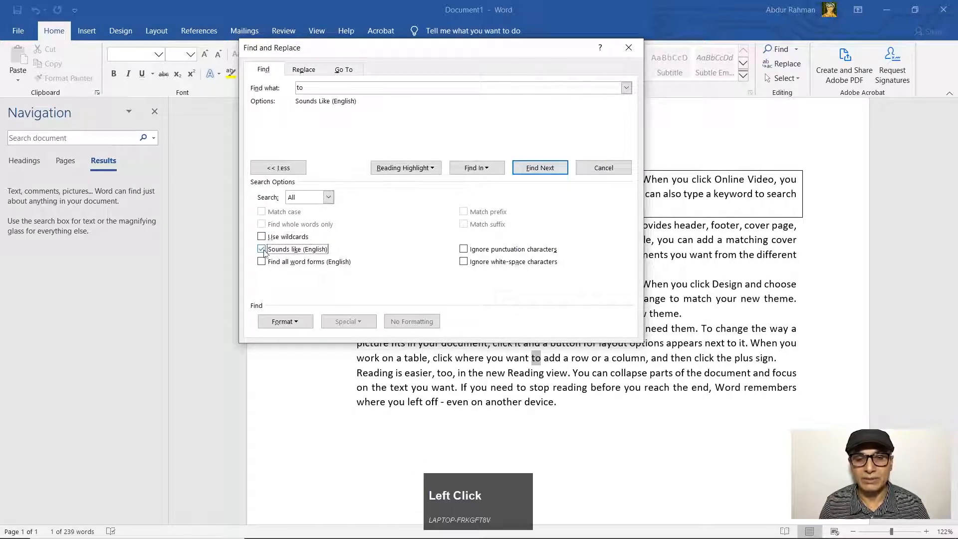
left_click(540, 168)
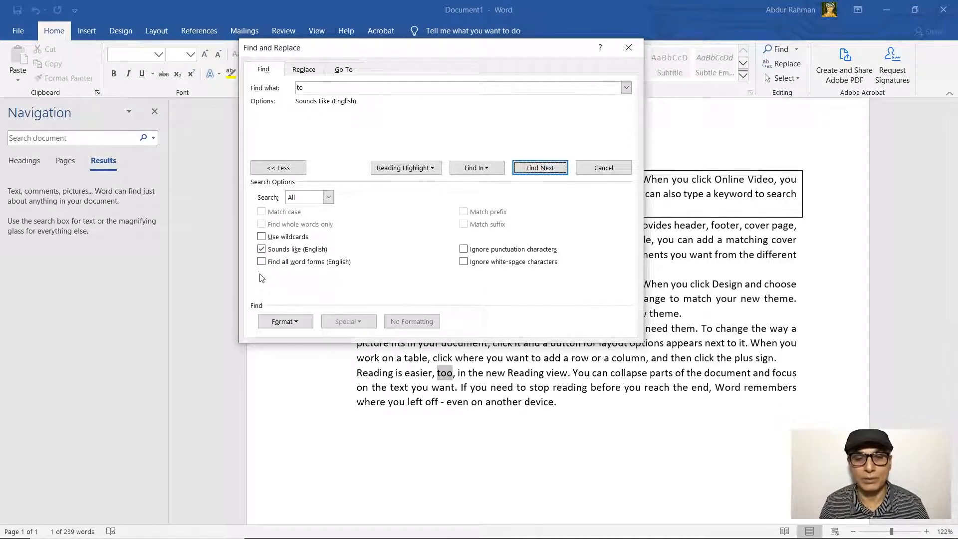
left_click(266, 216)
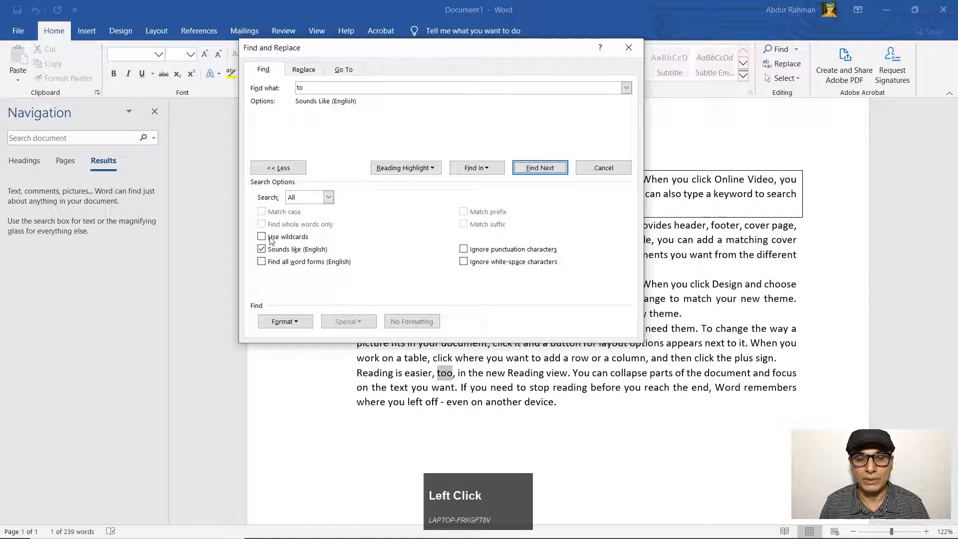
left_click(601, 168)
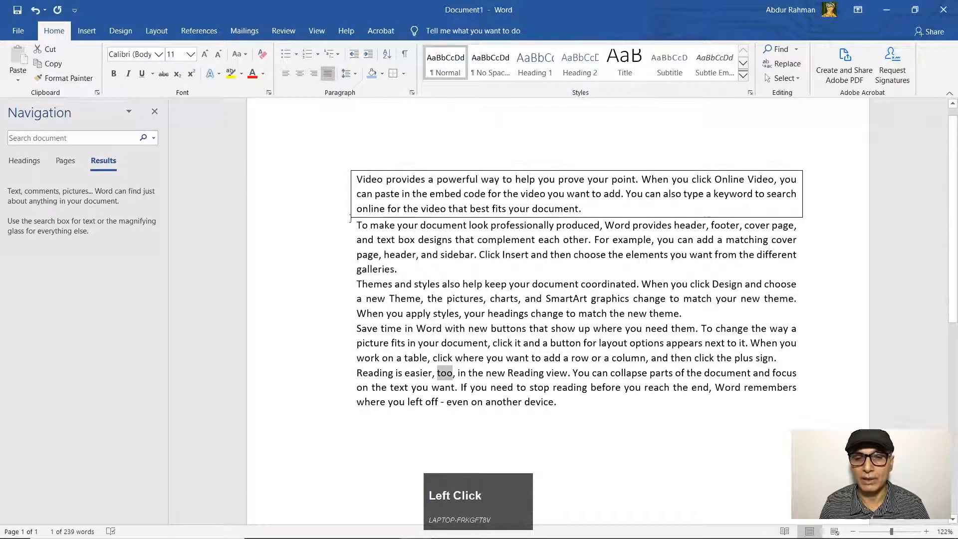
Step: From the beginning of the first paragraph, set up a replacement of "to" with "A"
left_click(356, 178)
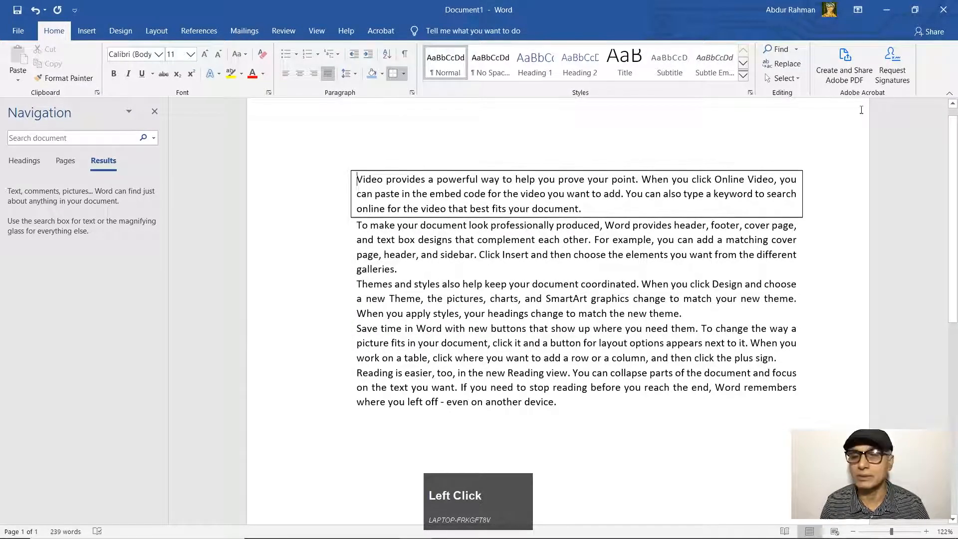
left_click(782, 63)
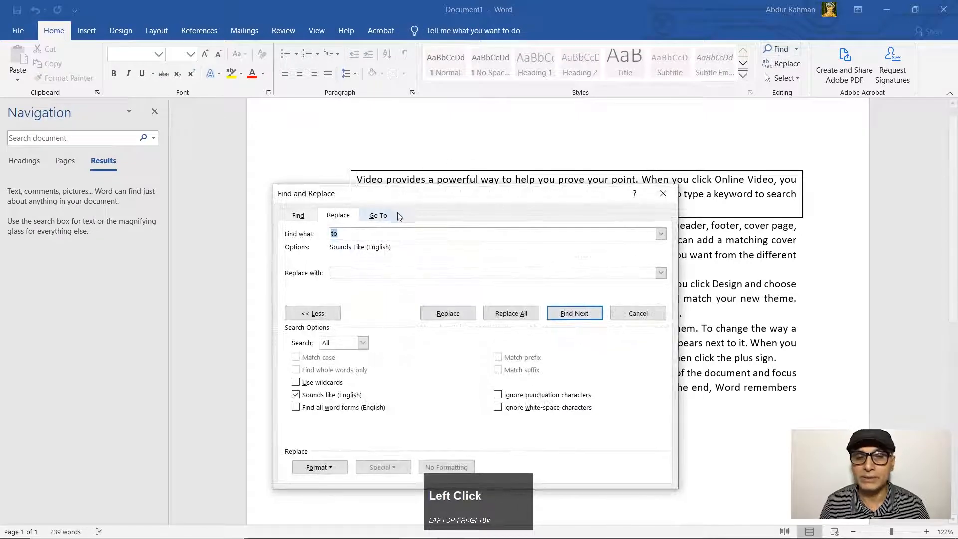
left_click_drag(417, 195, 227, 35)
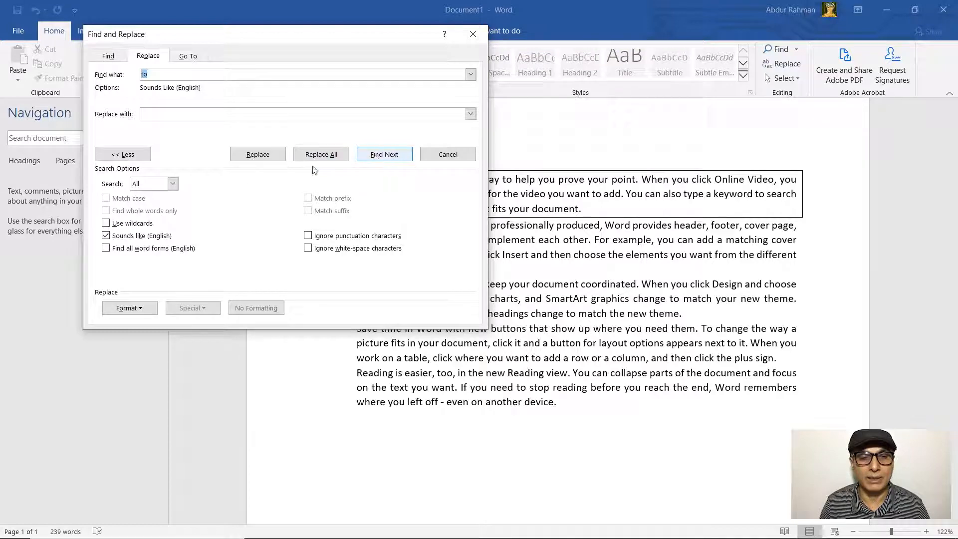
left_click(107, 198)
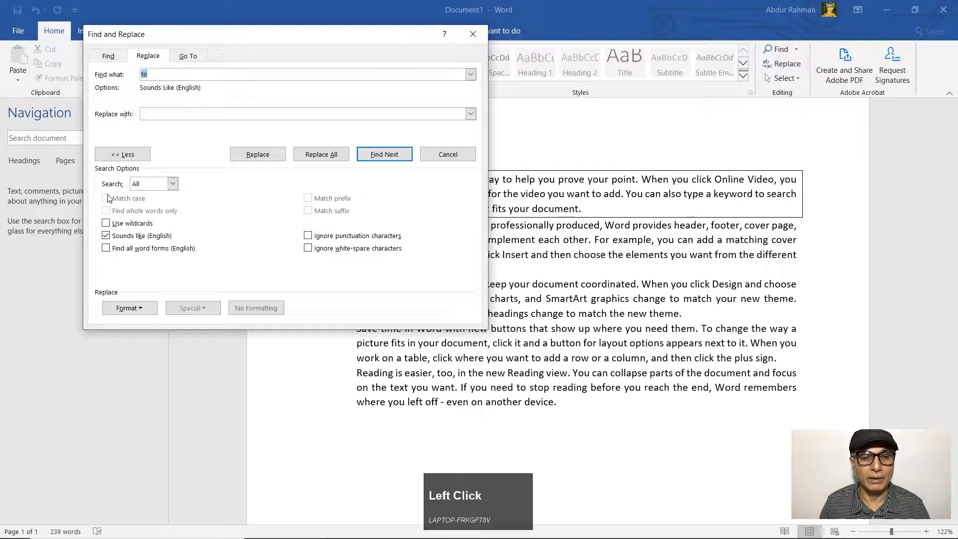
left_click(156, 111)
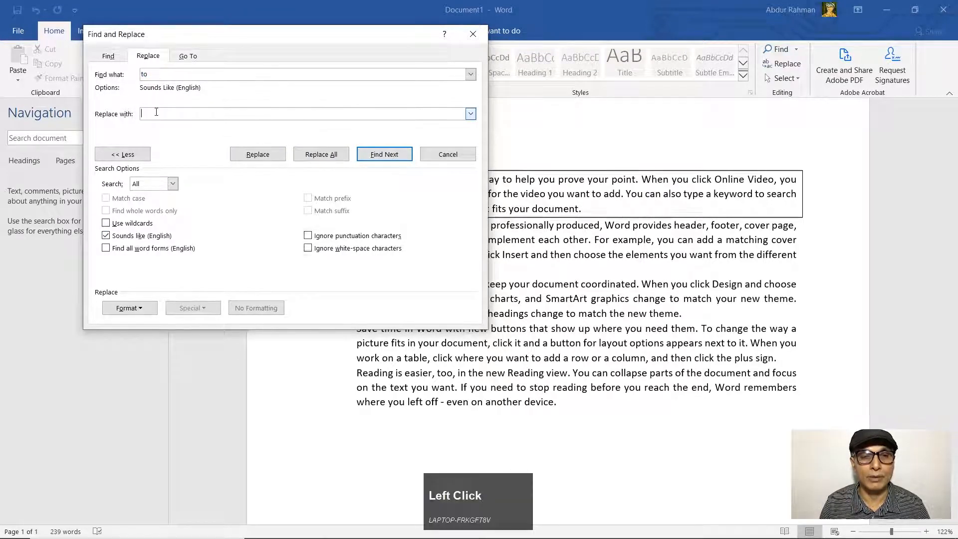
type("A")
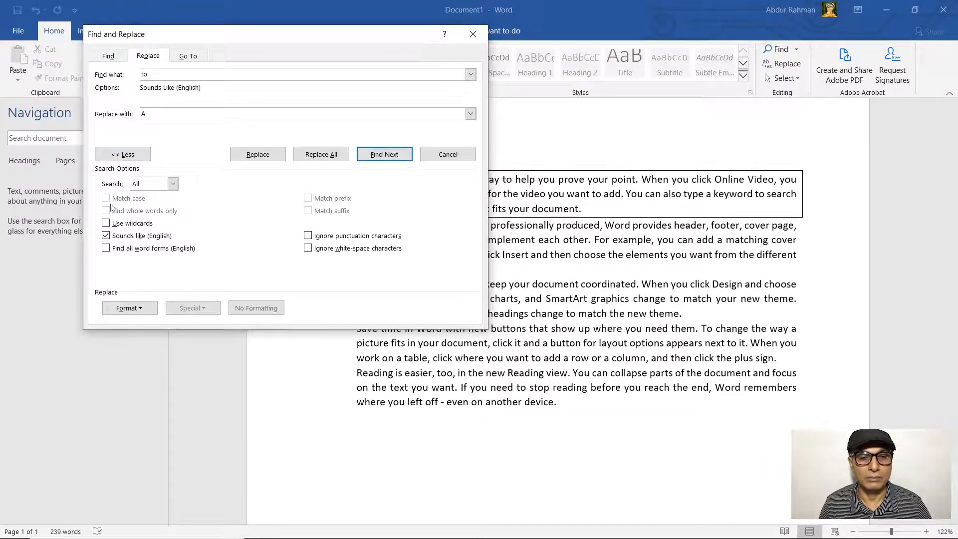
Step: Try the Down and Up search directions for the replacement, and return the direction to All
left_click(157, 184)
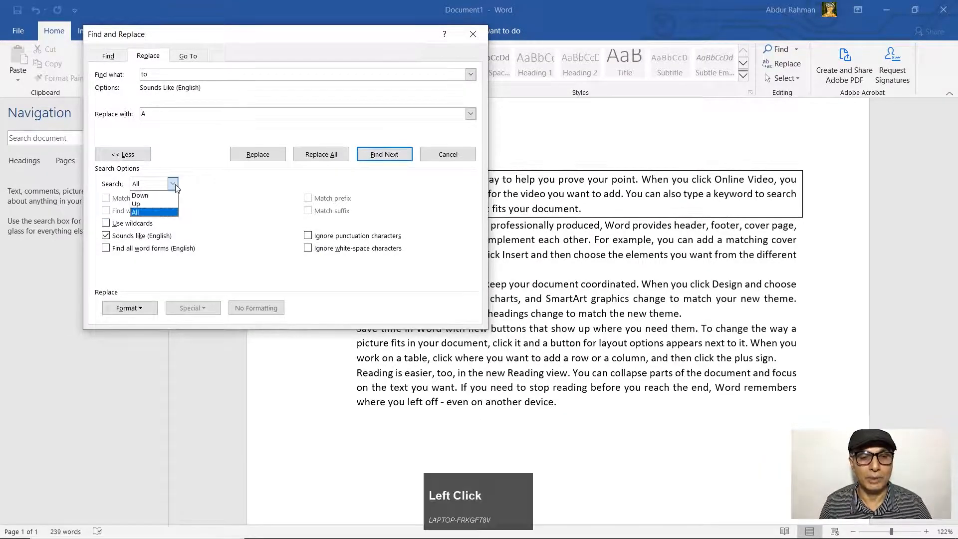
left_click(147, 195)
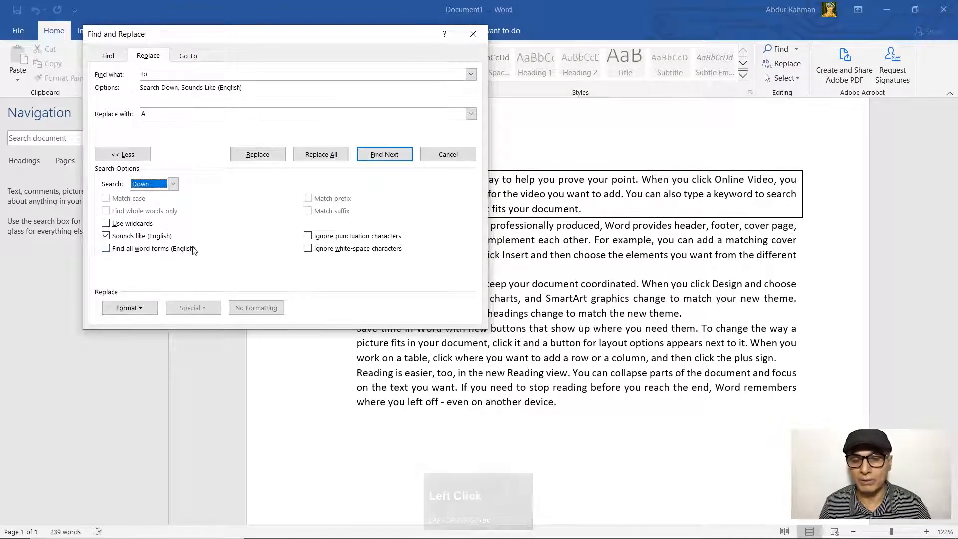
left_click(175, 185)
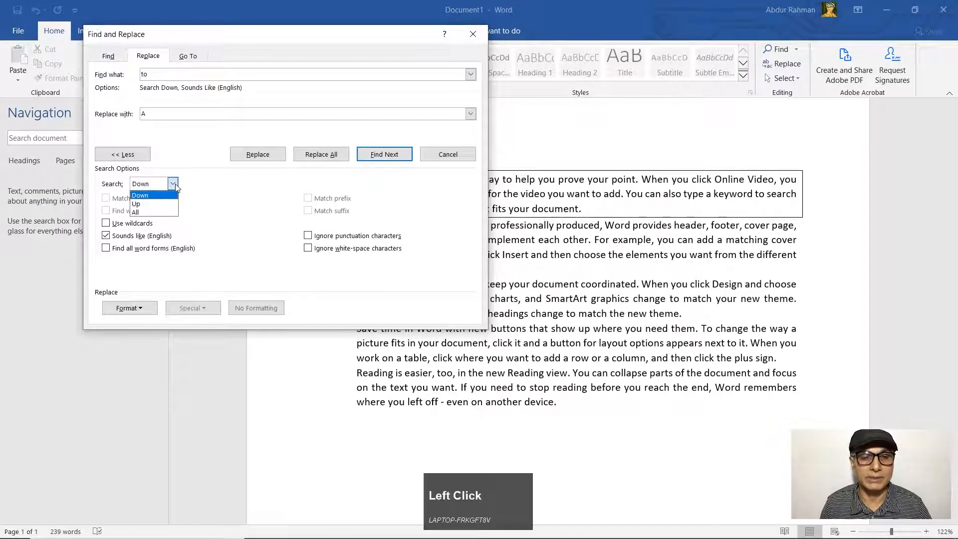
left_click(152, 204)
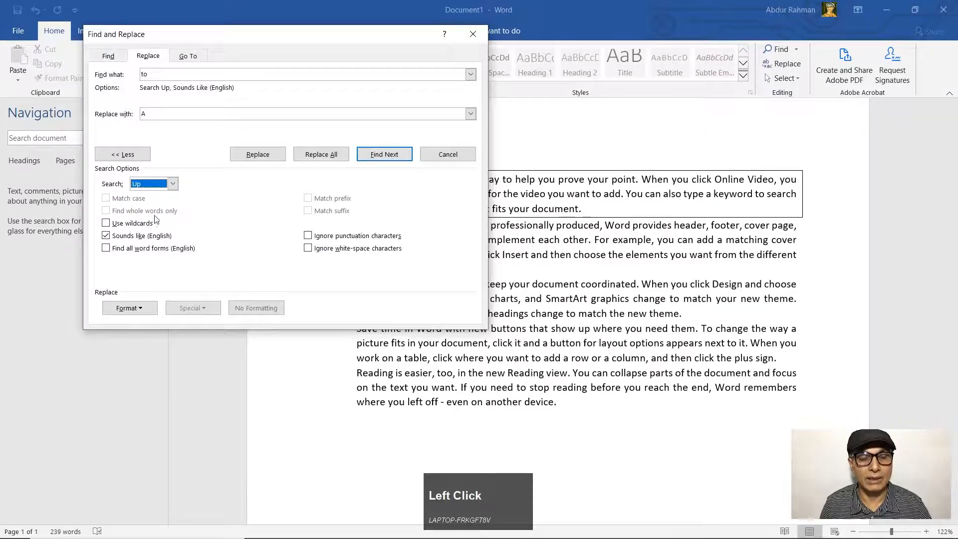
left_click(172, 184)
left_click(140, 212)
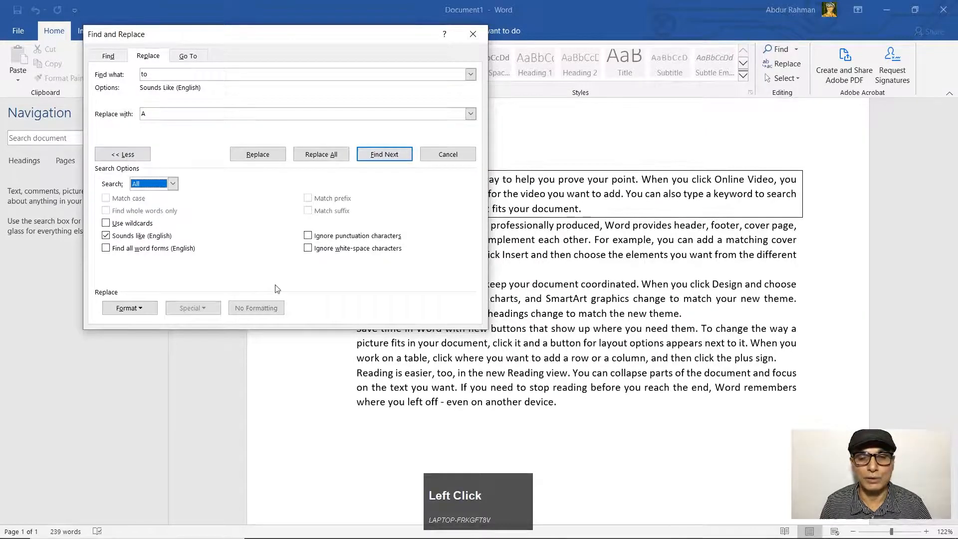
Step: Replace all occurrences of "to" with "A" with the Use wildcards option enabled, and close the replacement dialog
left_click(107, 223)
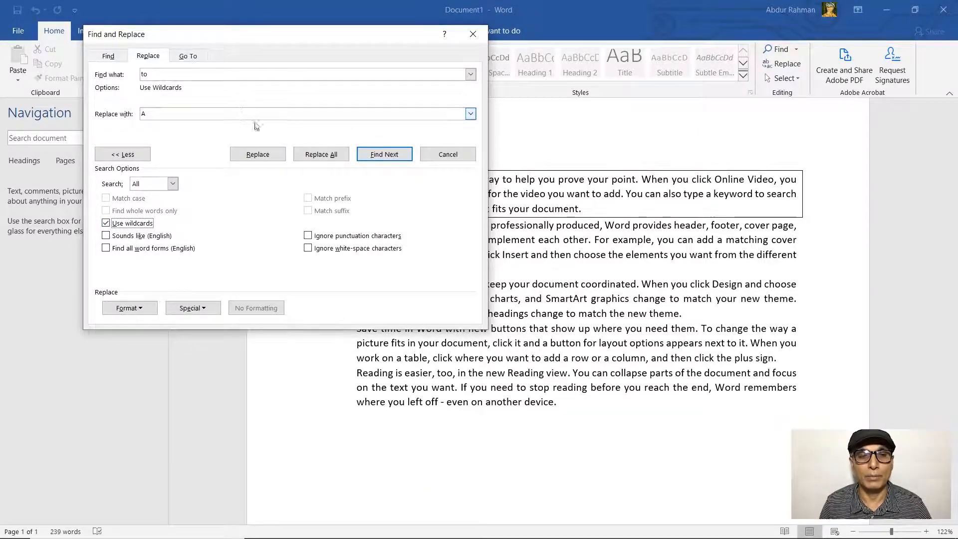
left_click(258, 154)
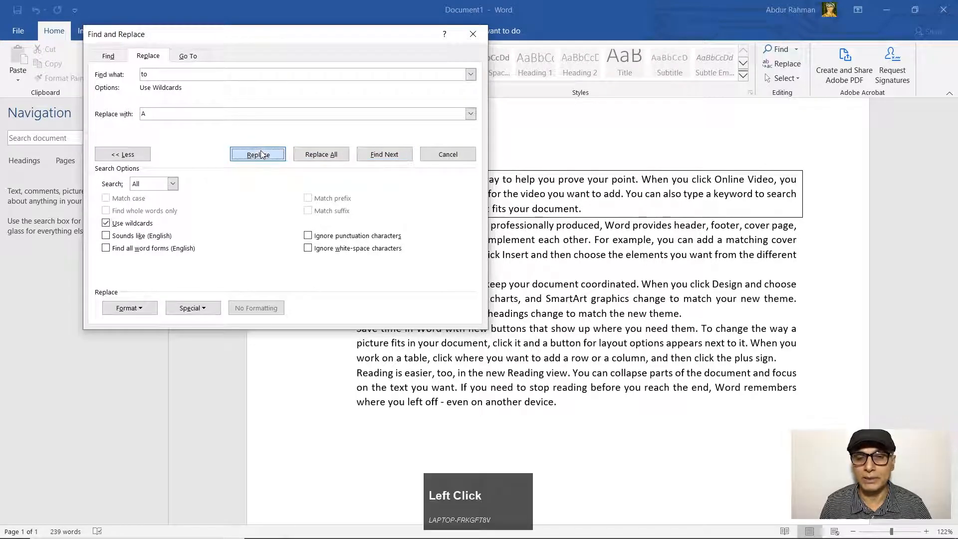
left_click(327, 155)
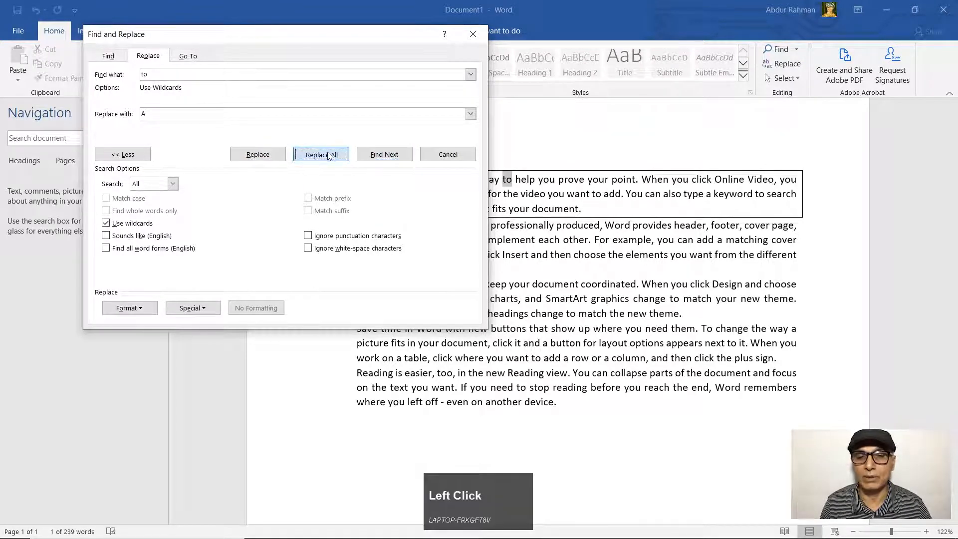
left_click(482, 309)
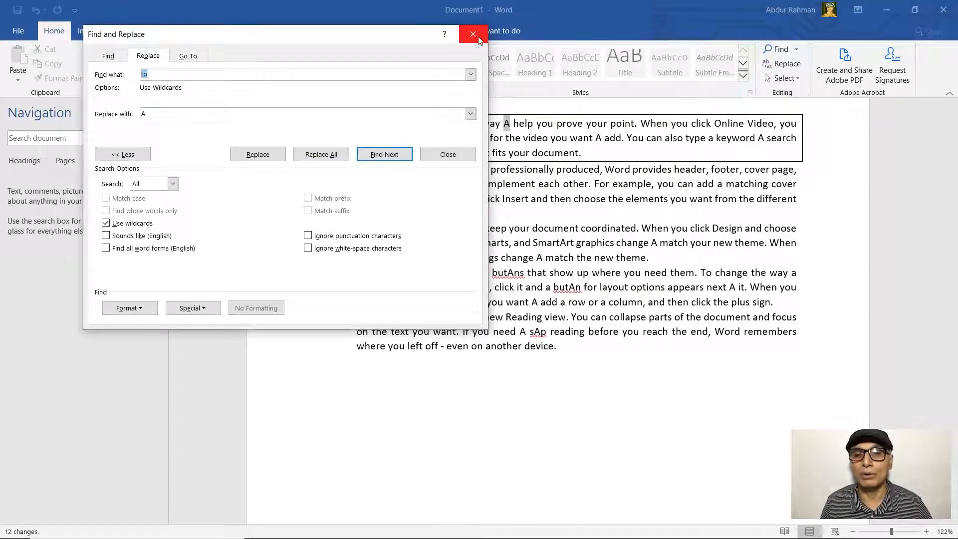
left_click(475, 36)
scroll(430, 371, "up", 2)
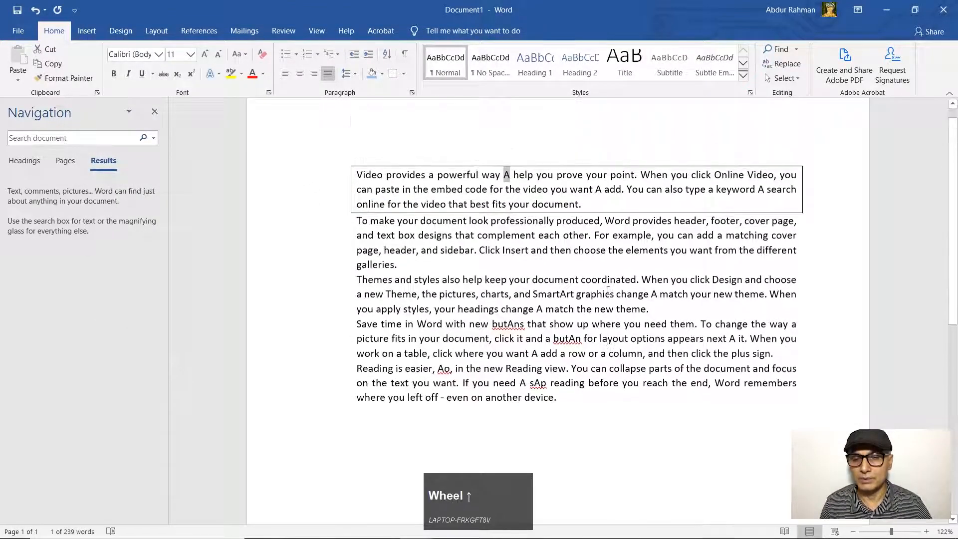
left_click(632, 423)
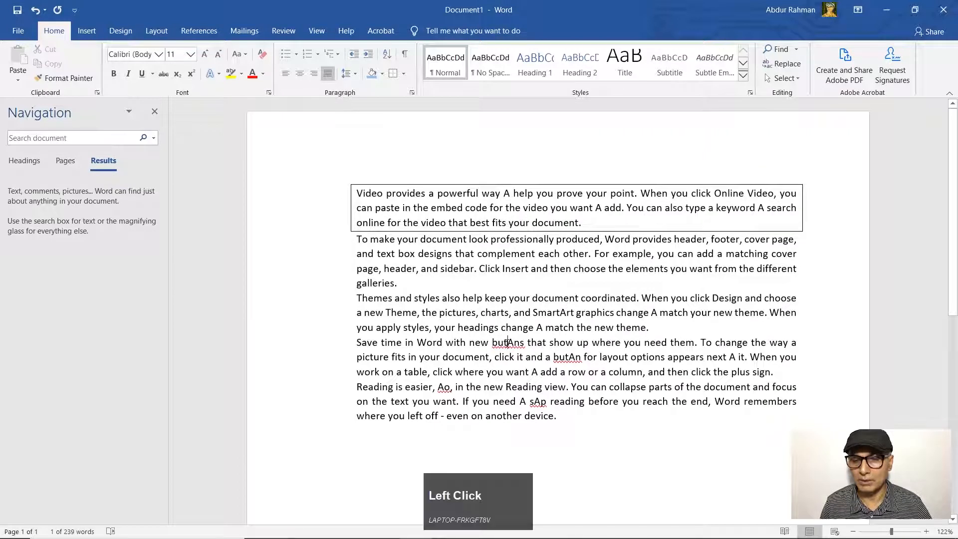
Step: Undo the replacement of "to" with "A" throughout the sample paragraphs
left_click(35, 10)
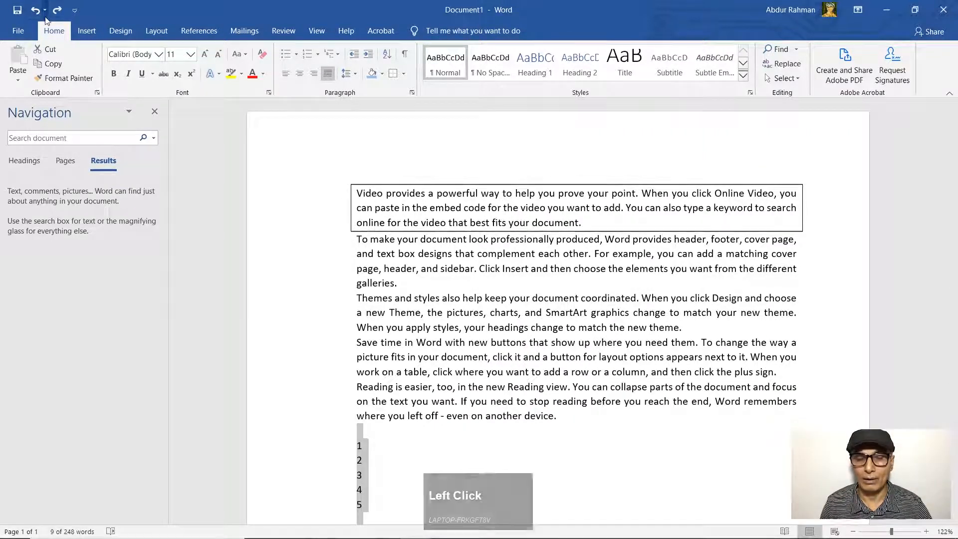
left_click(35, 10)
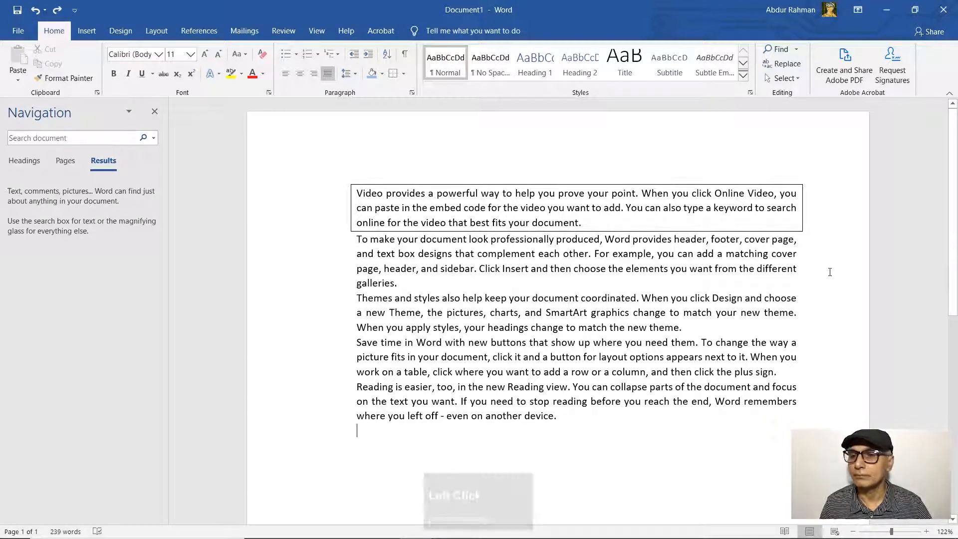